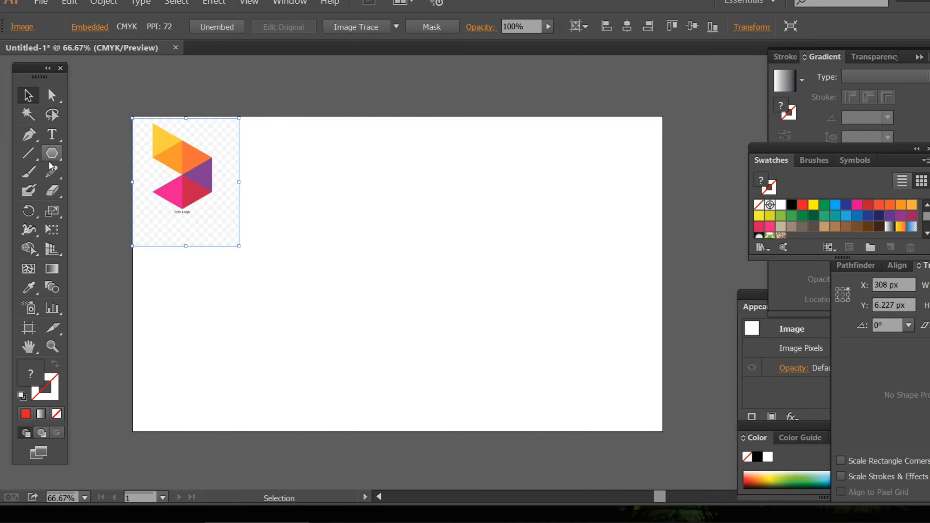
# Step: Create a three-sided polygon with a radius of 89.4935 px and place it beside the reference logo
pyautogui.click(53, 157)
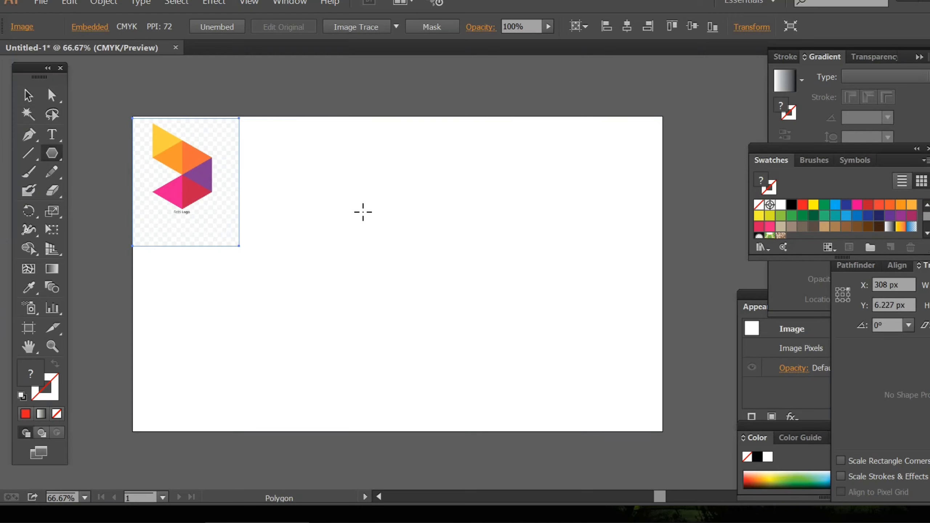
pyautogui.click(363, 212)
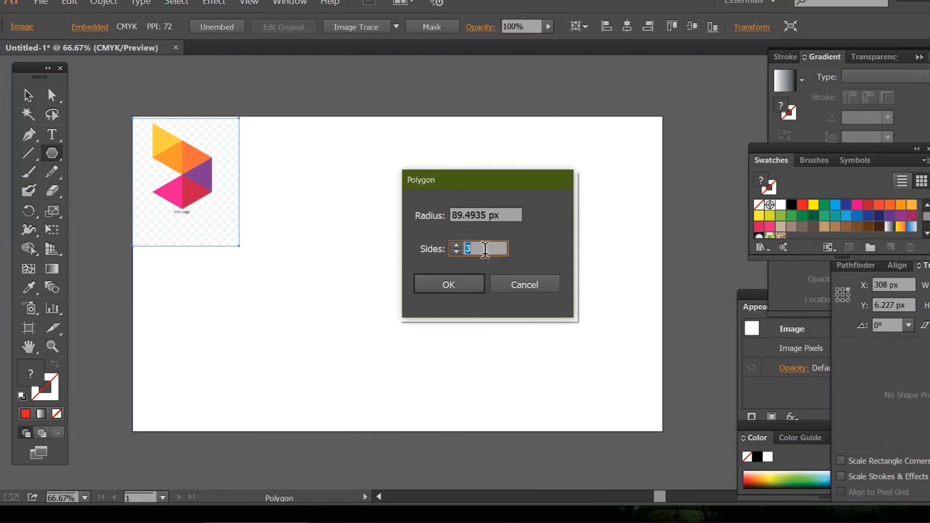
pyautogui.moveTo(476, 248); pyautogui.dragTo(460, 242)
pyautogui.click(450, 286)
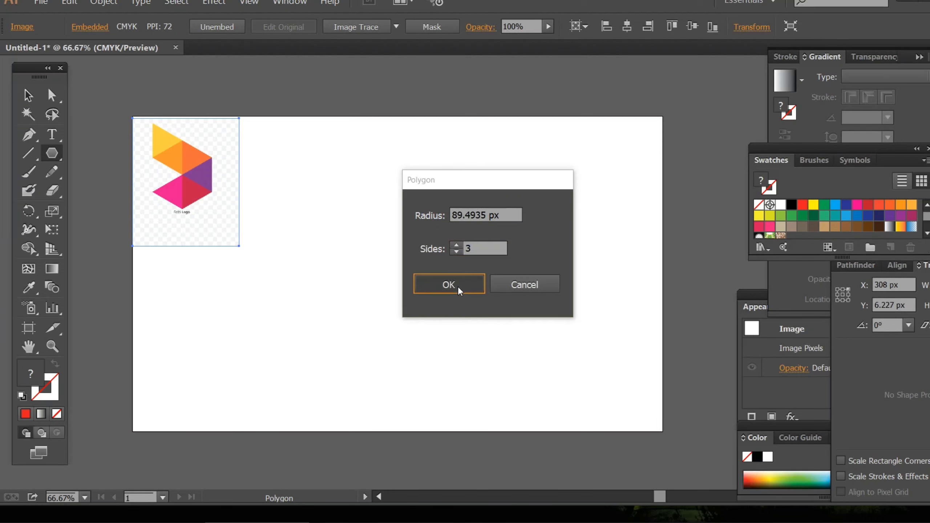
pyautogui.click(27, 95)
pyautogui.moveTo(370, 222); pyautogui.dragTo(316, 200)
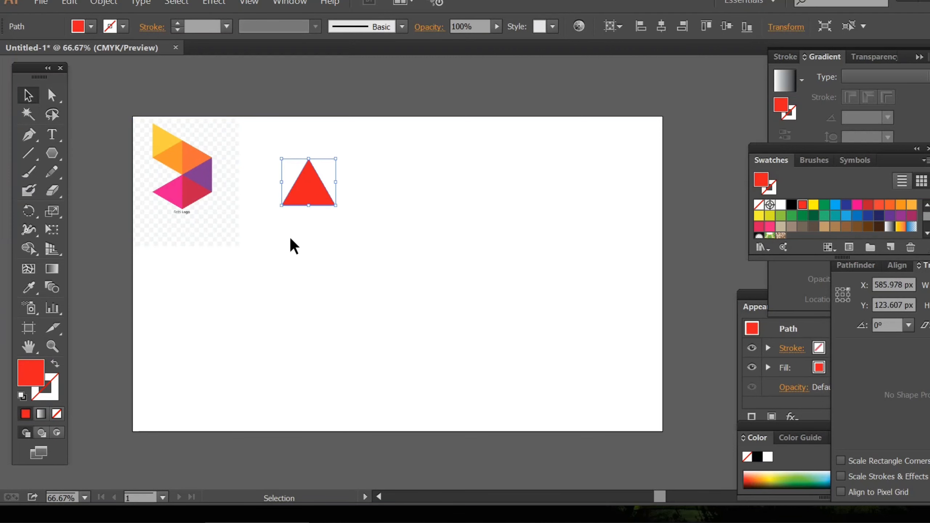
# Step: Remove the triangle's fill and give it a black stroke
pyautogui.click(92, 26)
pyautogui.click(3, 53)
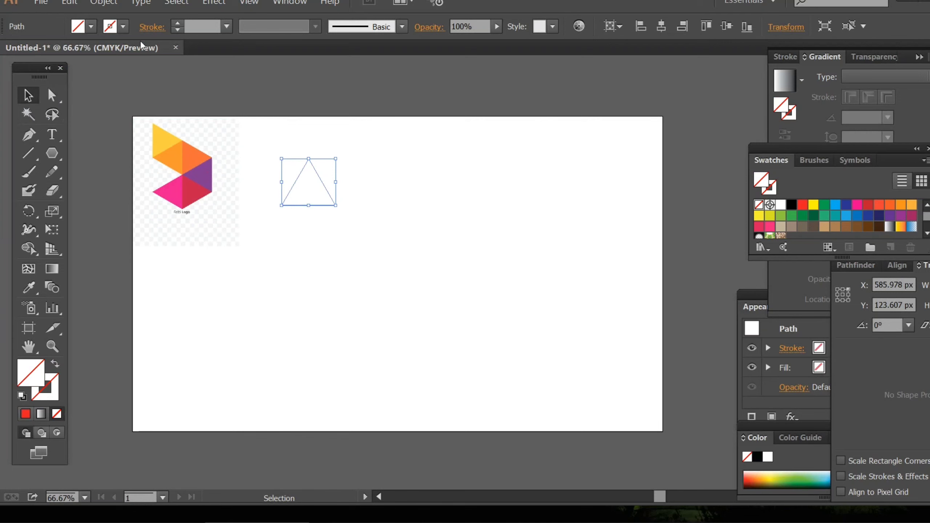
pyautogui.click(124, 27)
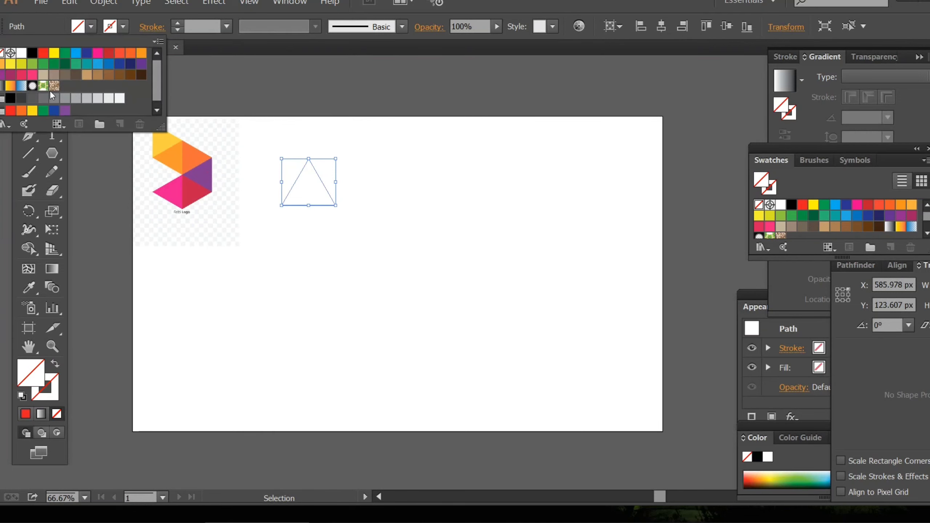
pyautogui.click(32, 53)
pyautogui.click(350, 279)
pyautogui.click(345, 242)
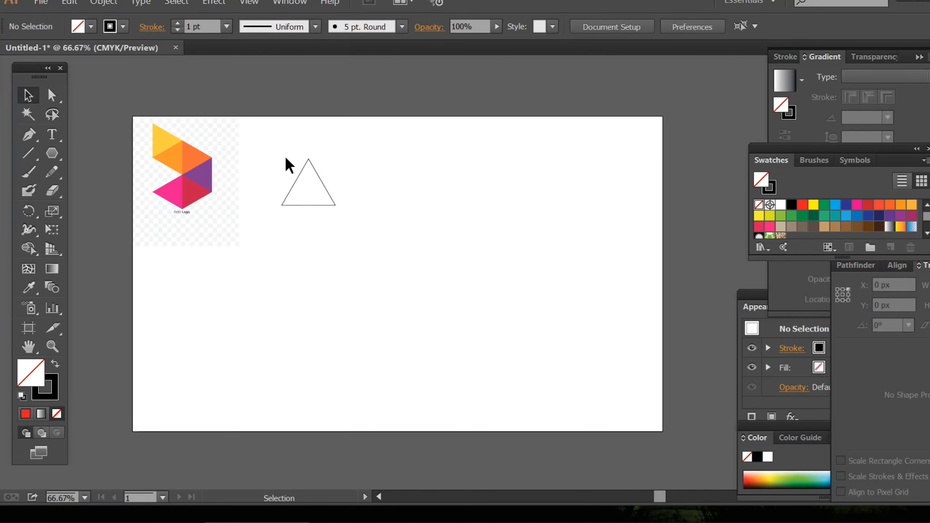
# Step: Scale the triangle down proportionally to about 117 px wide and 101 px high
pyautogui.click(321, 206)
pyautogui.moveTo(331, 204)
pyautogui.mouseDown()
pyautogui.moveTo(320, 186)
pyautogui.moveTo(335, 186)
pyautogui.mouseUp()
pyautogui.click(334, 263)
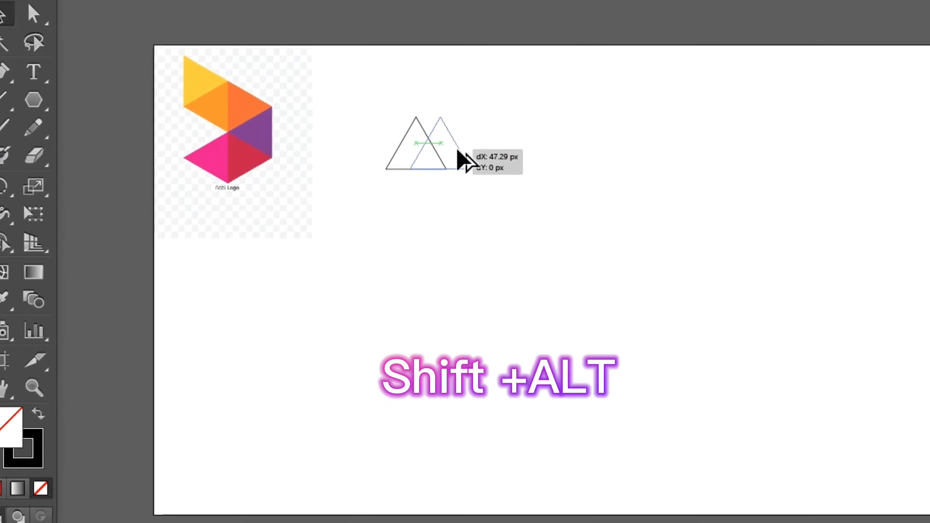
pyautogui.moveTo(459, 151); pyautogui.dragTo(497, 155)
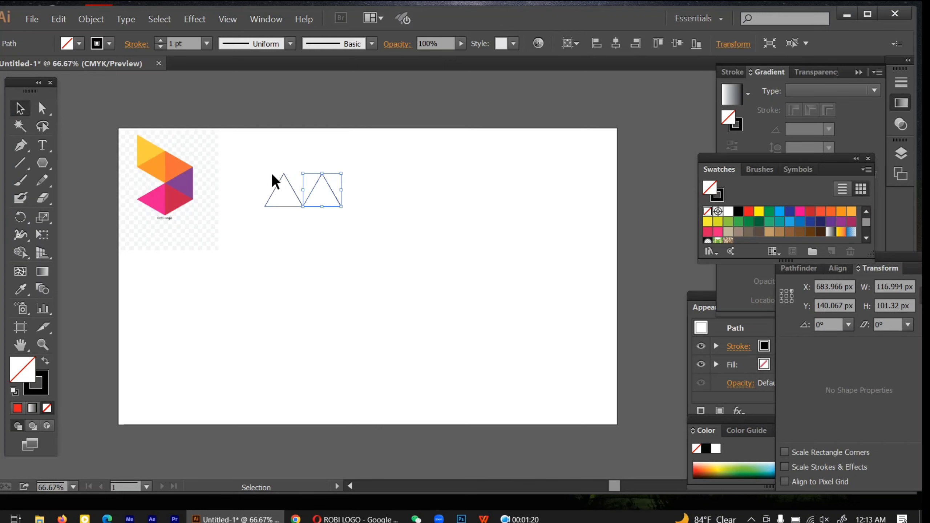
pyautogui.moveTo(263, 169); pyautogui.dragTo(359, 237)
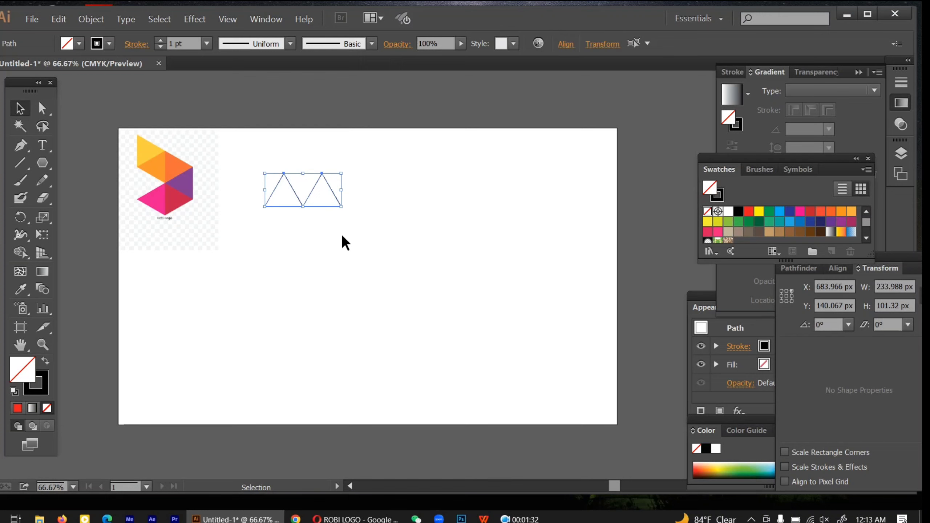
pyautogui.click(342, 243)
pyautogui.click(334, 193)
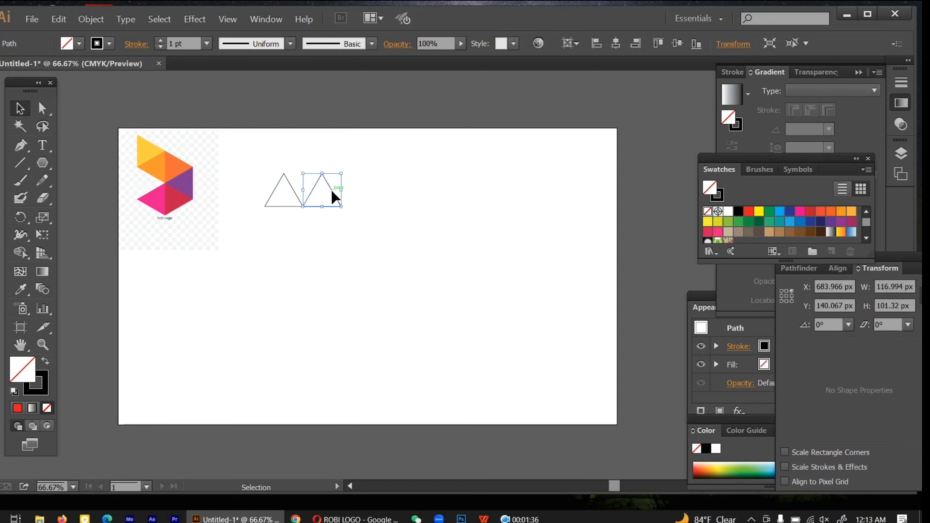
pyautogui.press('Delete')
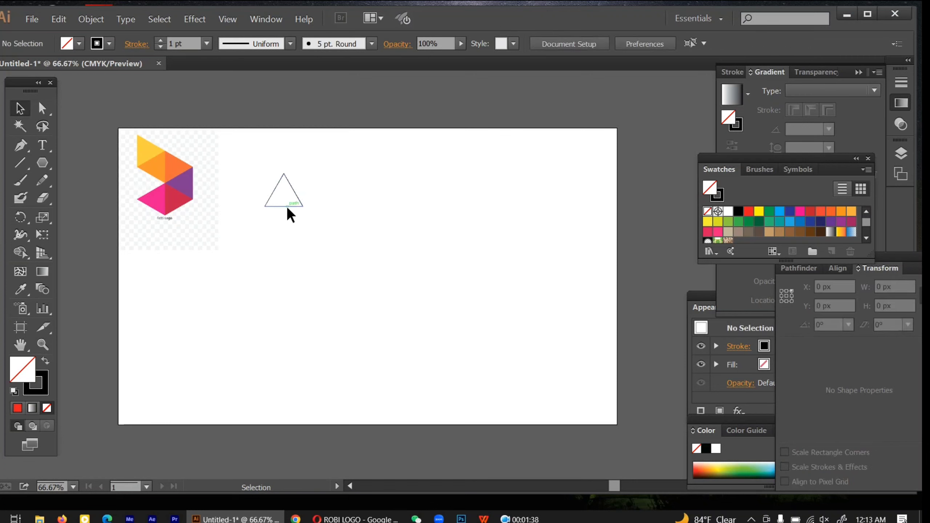
# Step: Duplicate the triangle horizontally so the corners touch, and repeat the copy to build a row of ten triangles
pyautogui.moveTo(288, 208); pyautogui.dragTo(324, 211)
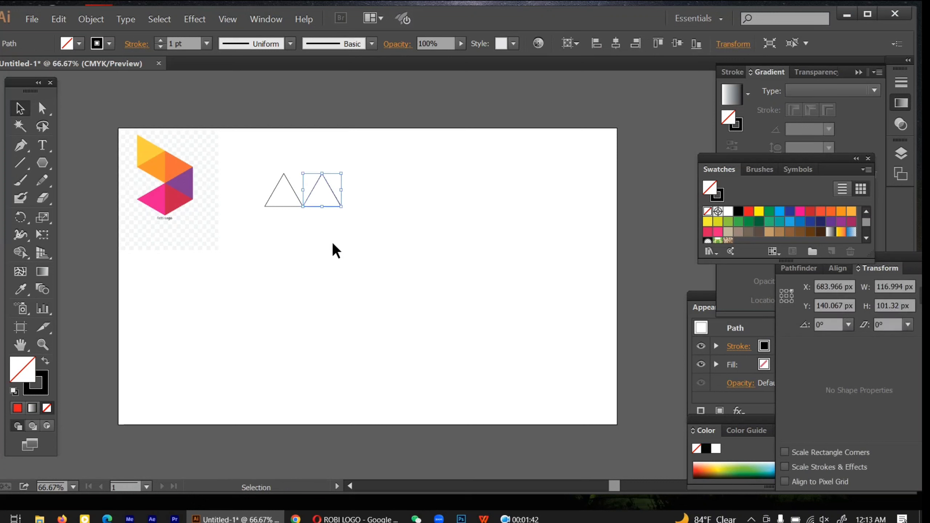
pyautogui.press('ctrl')
pyautogui.hotkey('ctrl', 'd')
pyautogui.hotkey('ctrl', 'd')
pyautogui.hotkey('ctrl', 'd')
pyautogui.hotkey('ctrl', 'd')
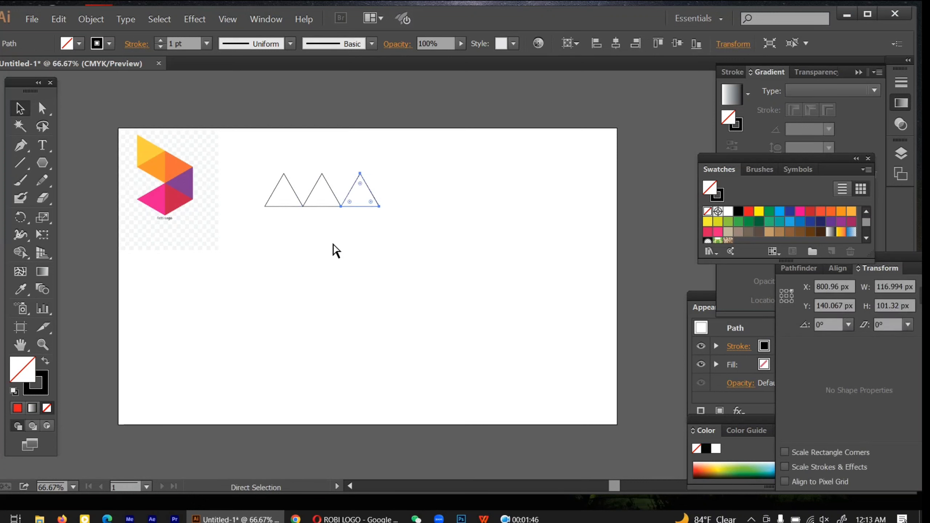
pyautogui.hotkey('ctrl', 'd')
pyautogui.hotkey('ctrl', 'd')
pyautogui.hotkey('ctrl', 'd')
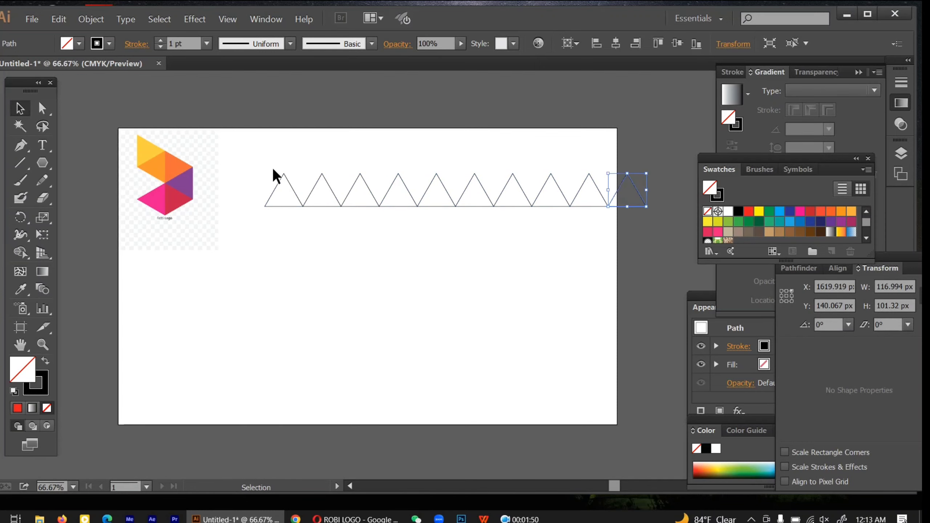
# Step: Group all ten triangles of the row into one object
pyautogui.moveTo(268, 168); pyautogui.dragTo(660, 222)
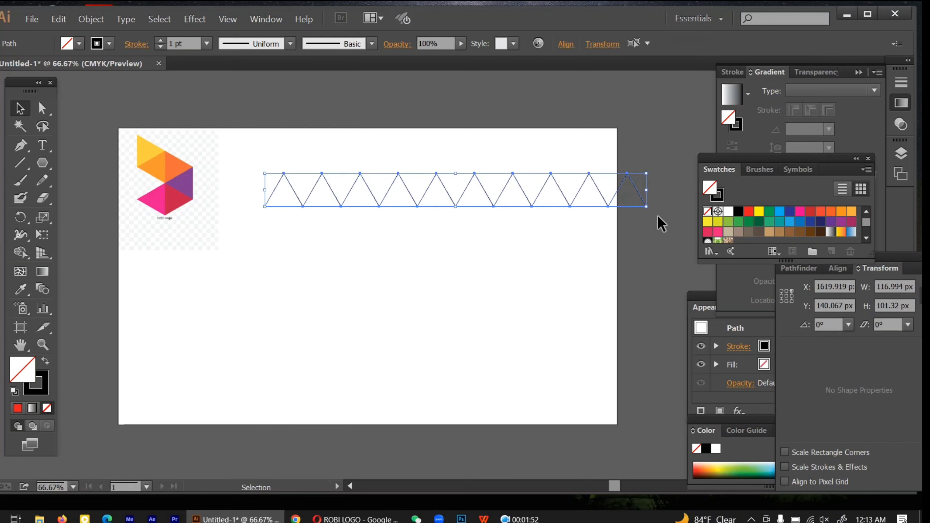
pyautogui.hotkey('ctrl', 'g')
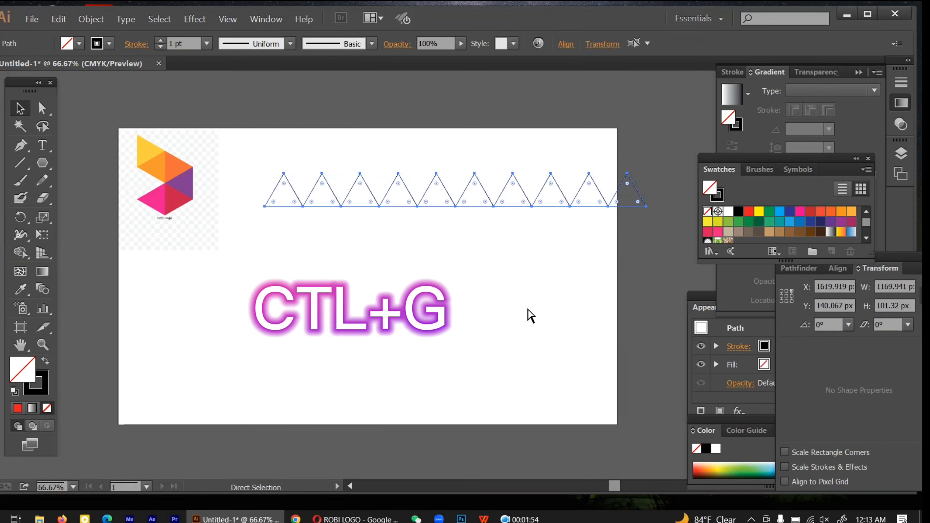
pyautogui.rightClick(450, 200)
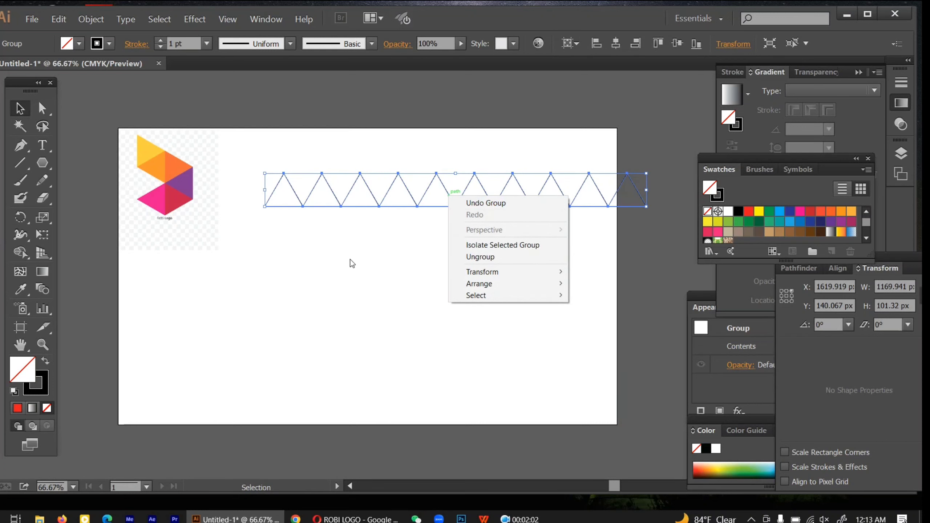
pyautogui.click(396, 241)
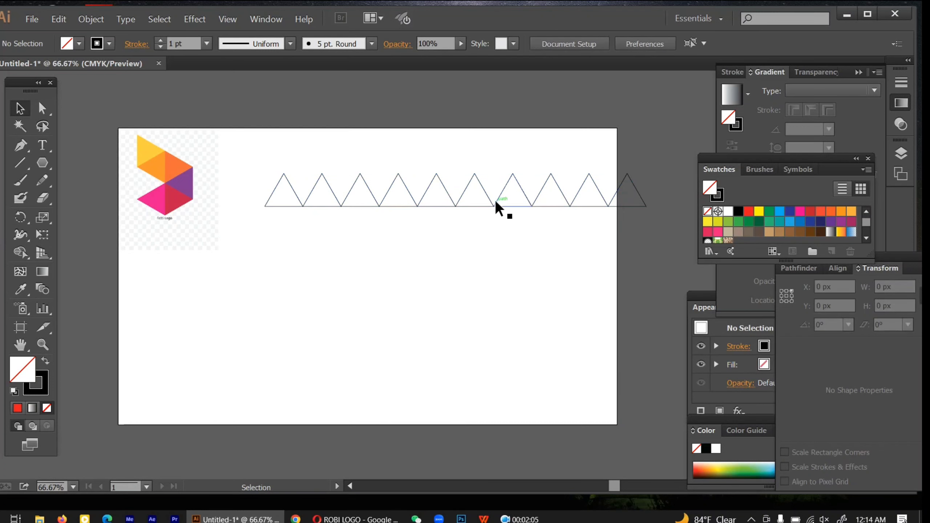
# Step: Duplicate the row near the artboard's upper edge, offset half a triangle to the right, and reflect the copy across the horizontal axis
pyautogui.moveTo(498, 207); pyautogui.dragTo(436, 179)
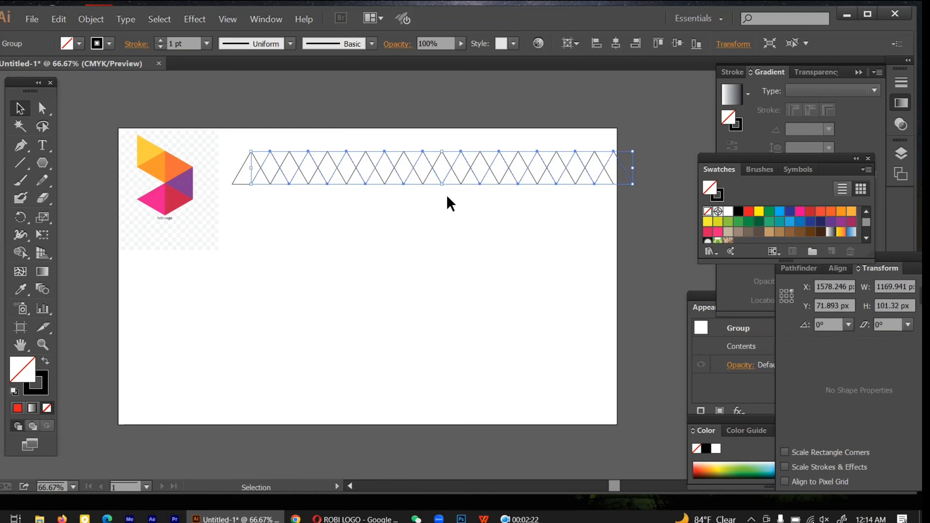
pyautogui.rightClick(438, 180)
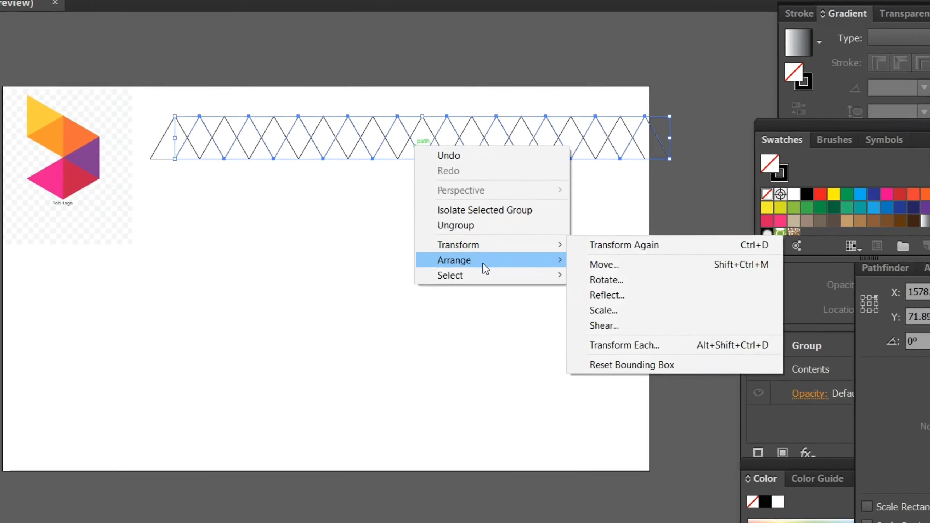
pyautogui.moveTo(489, 261)
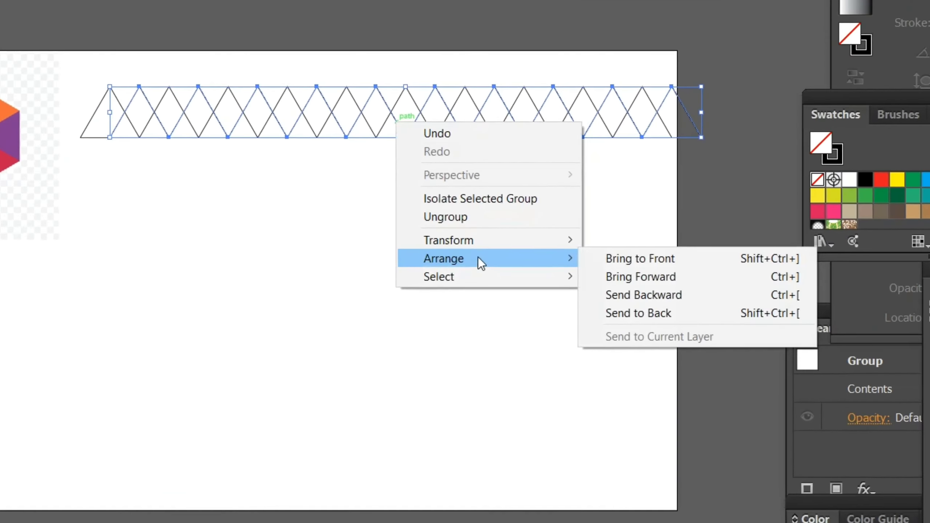
pyautogui.moveTo(478, 241)
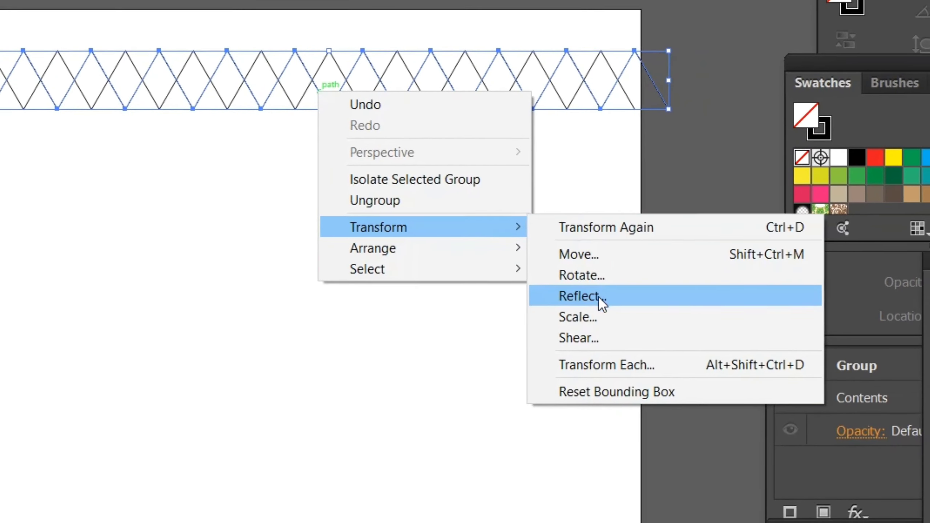
pyautogui.click(603, 296)
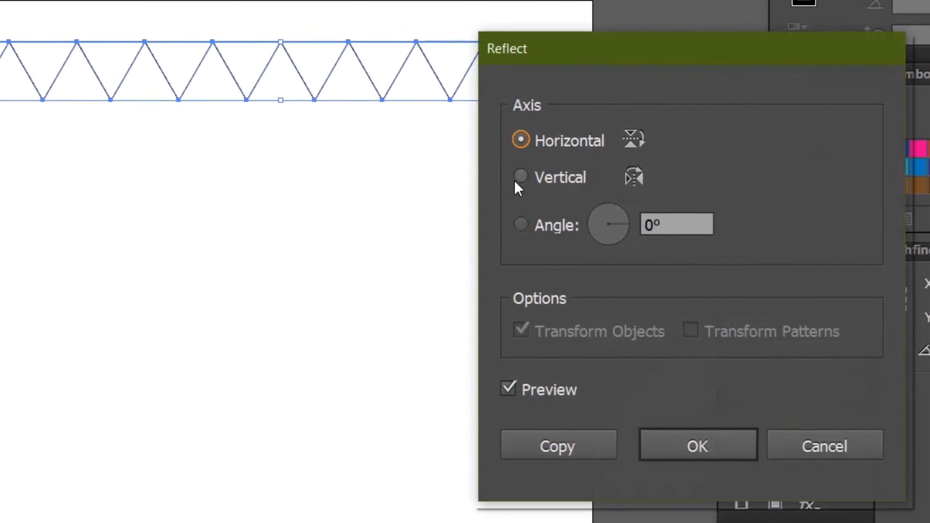
pyautogui.click(520, 177)
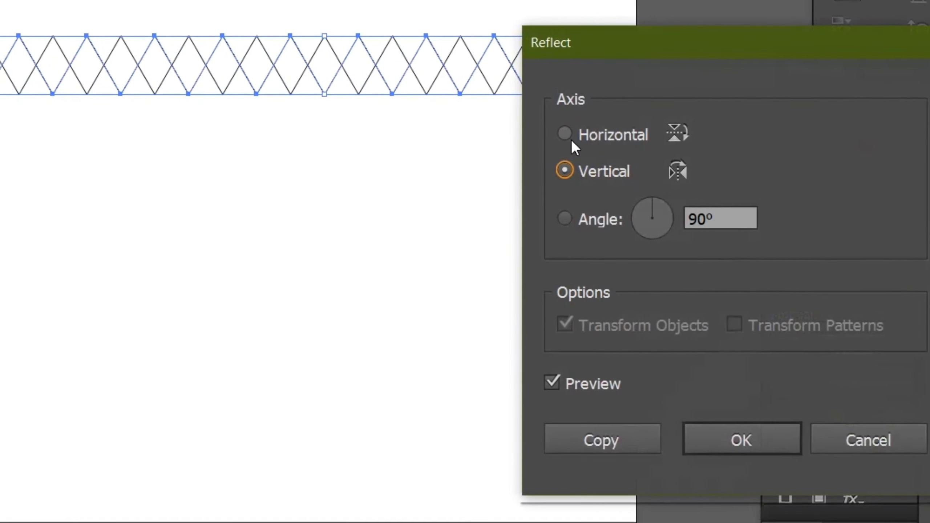
pyautogui.click(565, 134)
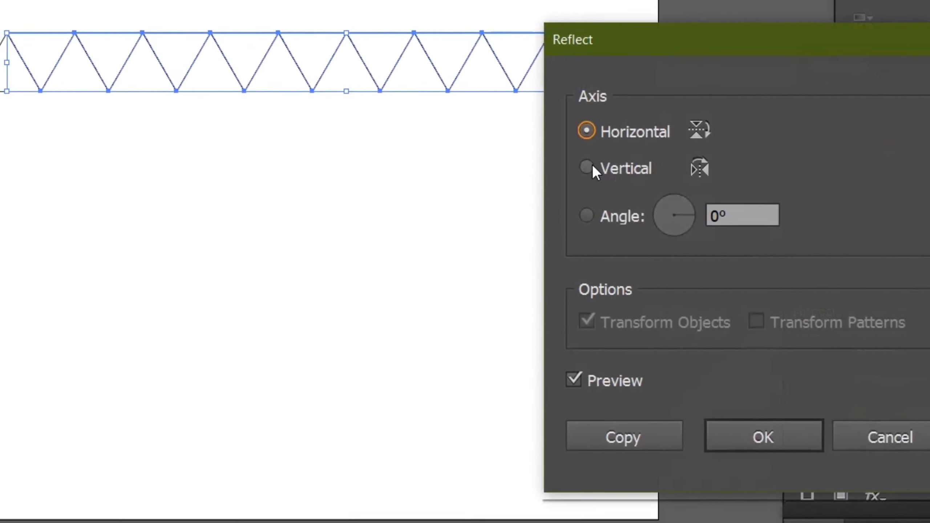
pyautogui.click(601, 376)
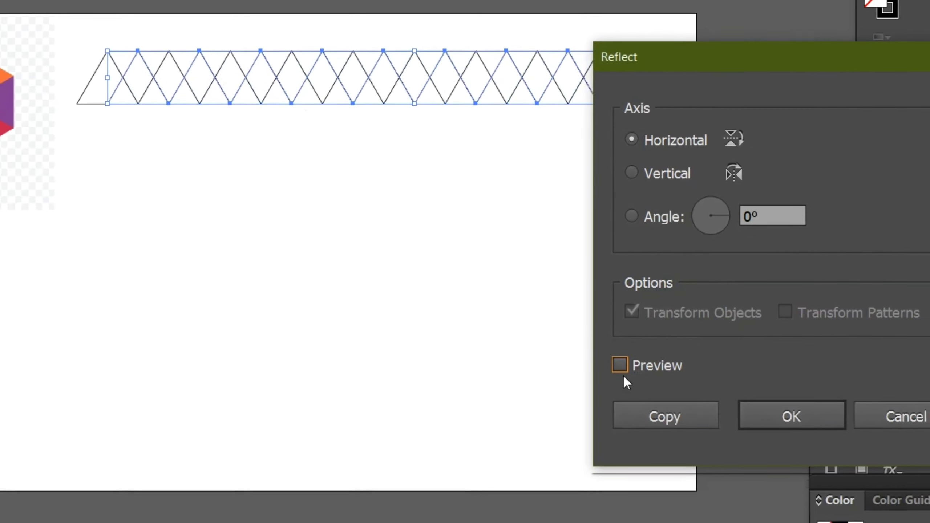
pyautogui.click(619, 365)
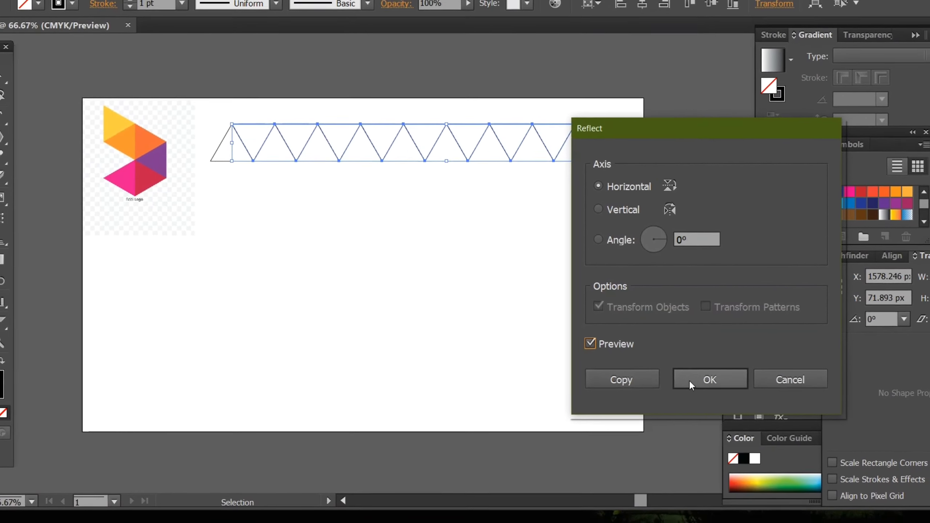
pyautogui.click(689, 380)
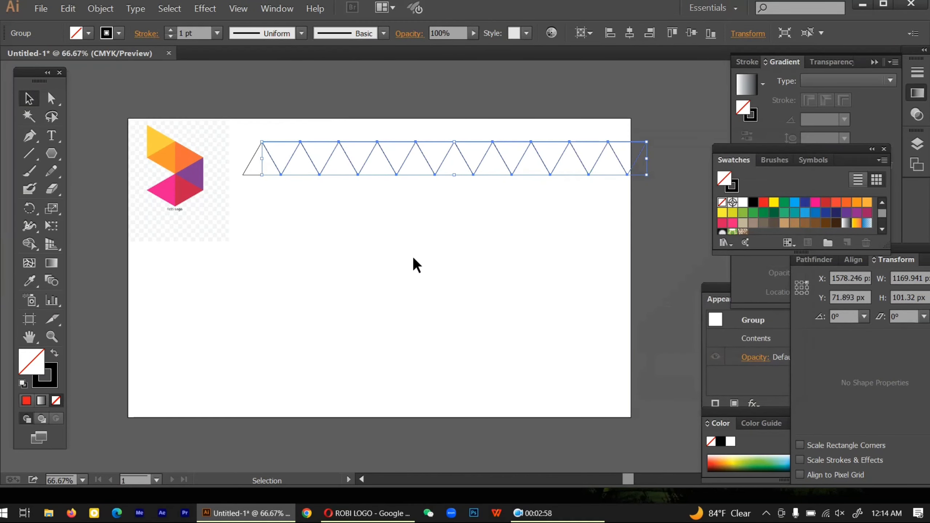
# Step: Group the upright and the reflected triangle rows into a single strip
pyautogui.moveTo(246, 140); pyautogui.dragTo(648, 206)
pyautogui.press('a')
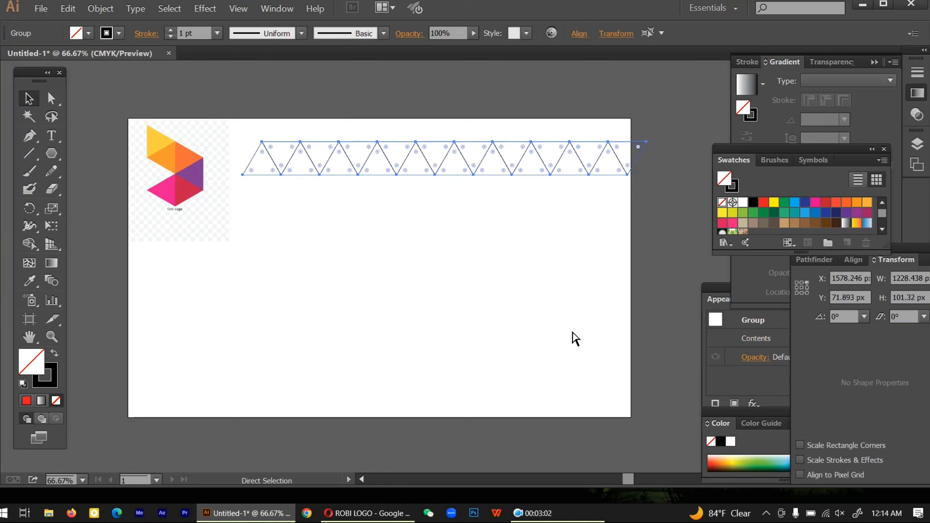
pyautogui.hotkey('ctrl', 'g')
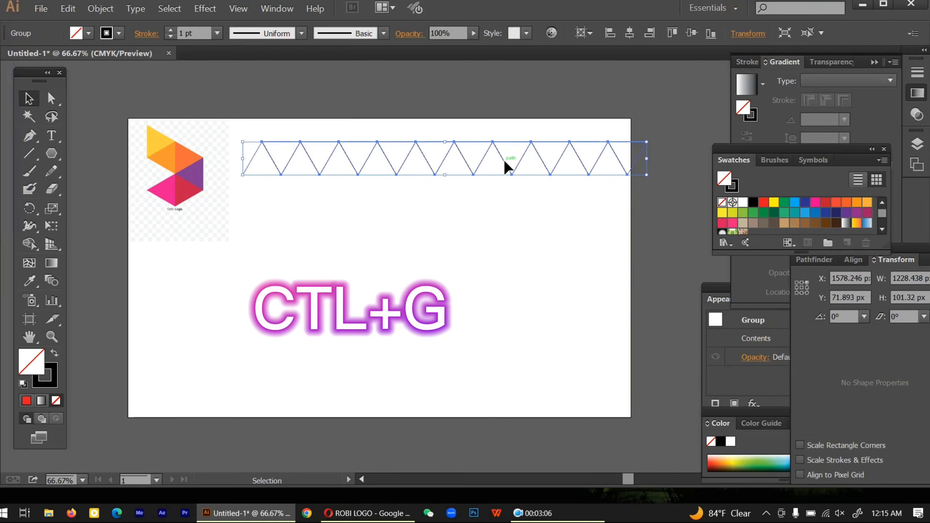
# Step: Duplicate the triangle strip directly below the original and reflect the copy across the horizontal axis
pyautogui.moveTo(505, 162); pyautogui.dragTo(506, 193)
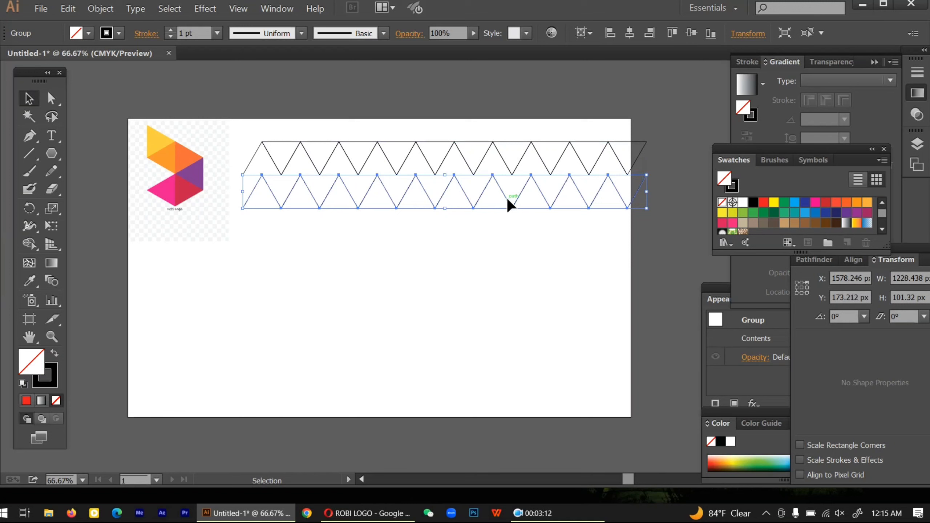
pyautogui.rightClick(509, 205)
pyautogui.moveTo(565, 277)
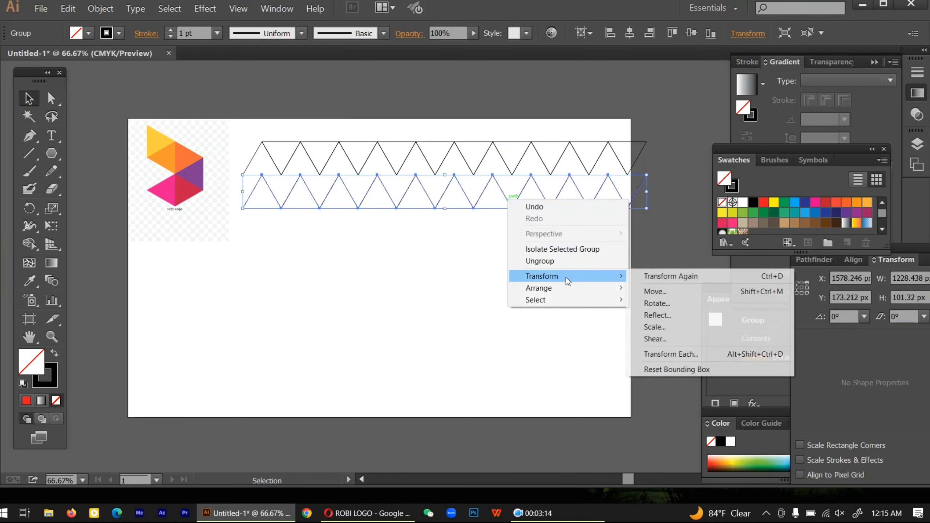
pyautogui.click(667, 315)
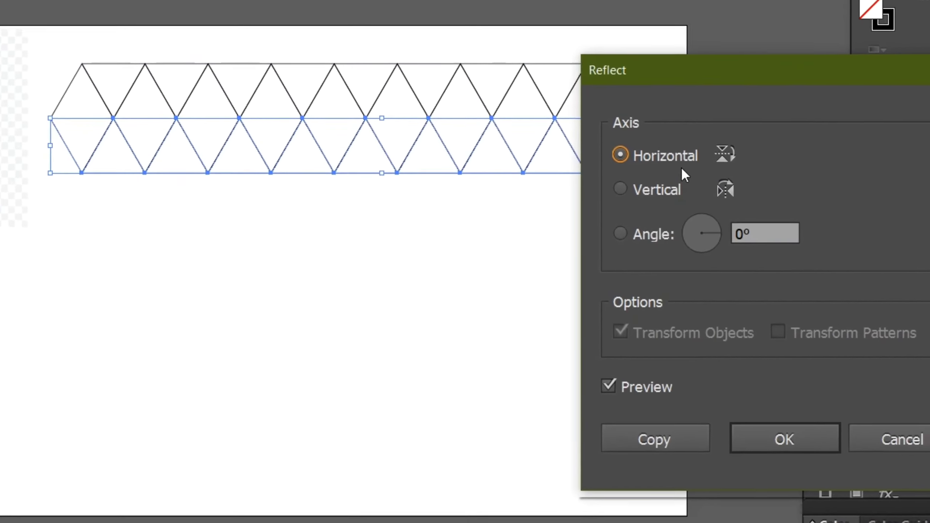
pyautogui.click(802, 438)
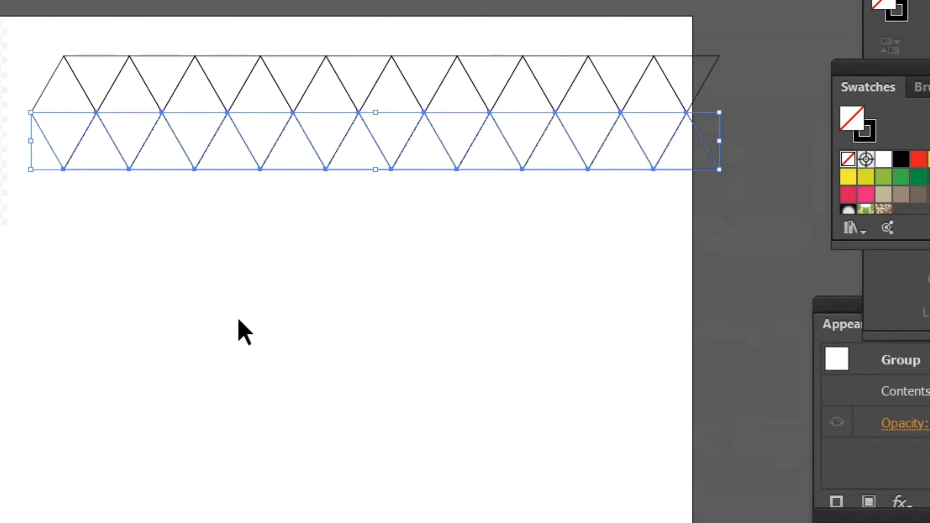
# Step: Duplicate both mirrored triangle strips together and place the copy directly below the originals, about 202 px down
pyautogui.click(226, 309)
pyautogui.moveTo(43, 52); pyautogui.dragTo(716, 176)
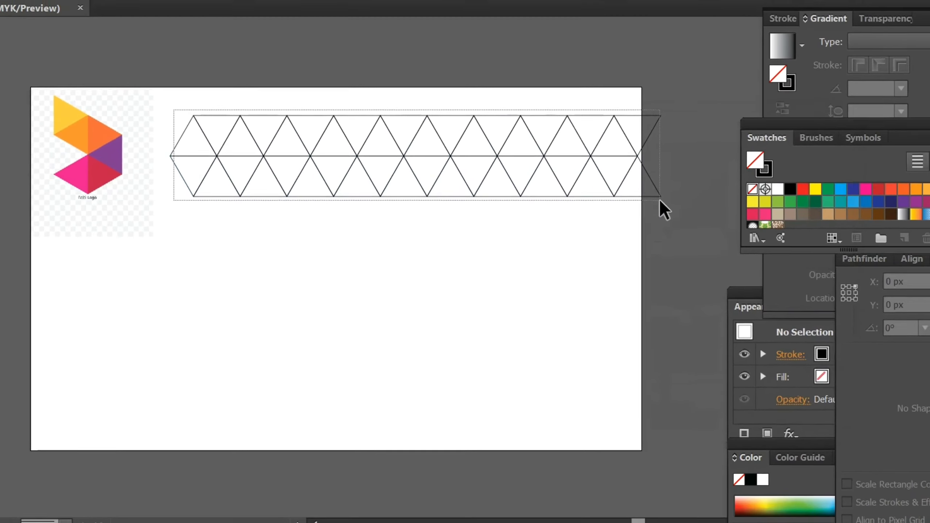
pyautogui.moveTo(664, 211); pyautogui.dragTo(663, 207)
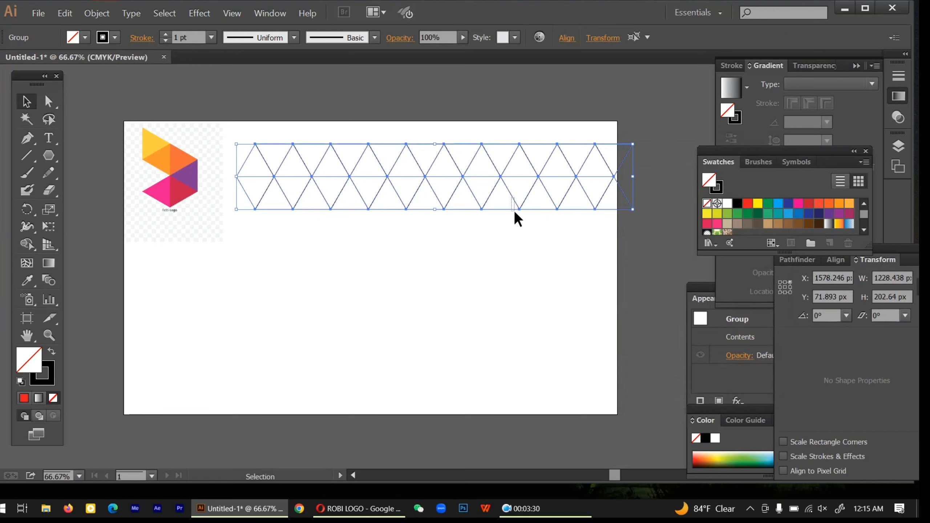
pyautogui.click(513, 208)
pyautogui.moveTo(239, 143); pyautogui.dragTo(650, 219)
pyautogui.press('a')
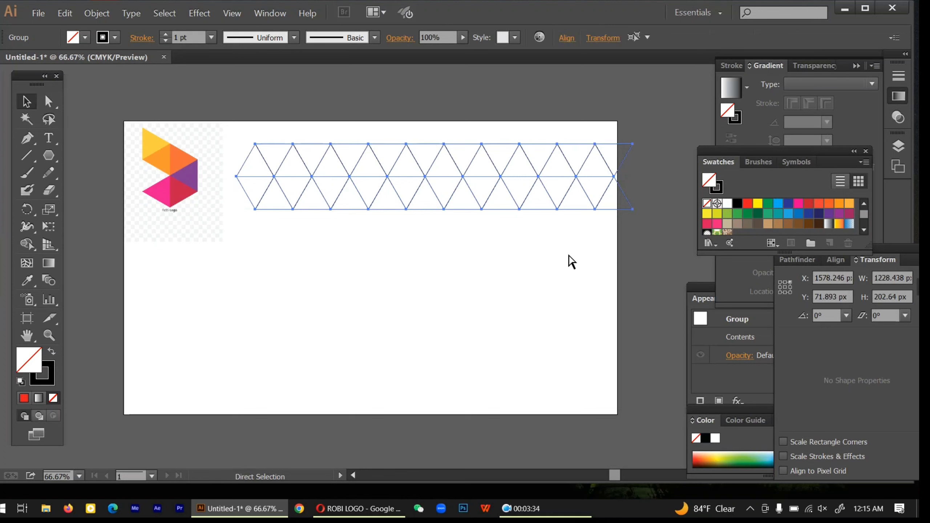
pyautogui.press('v')
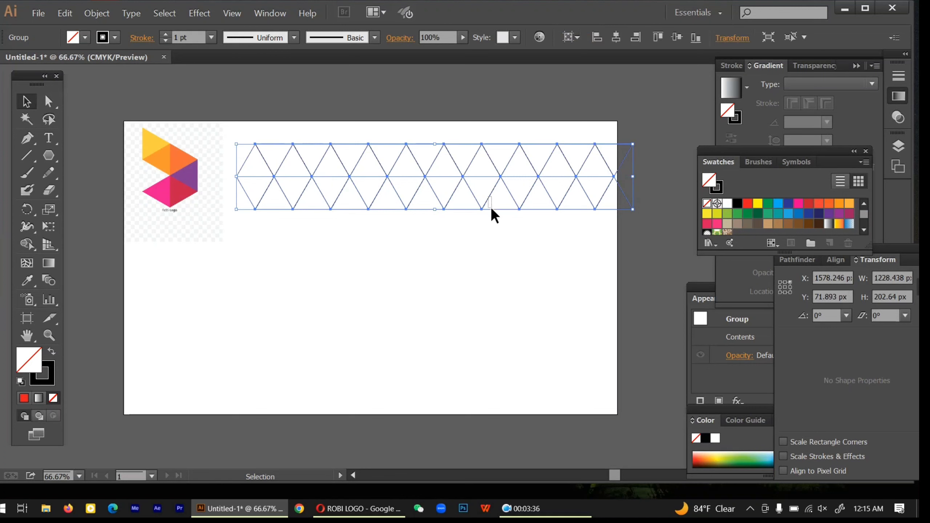
pyautogui.moveTo(489, 198); pyautogui.dragTo(490, 260)
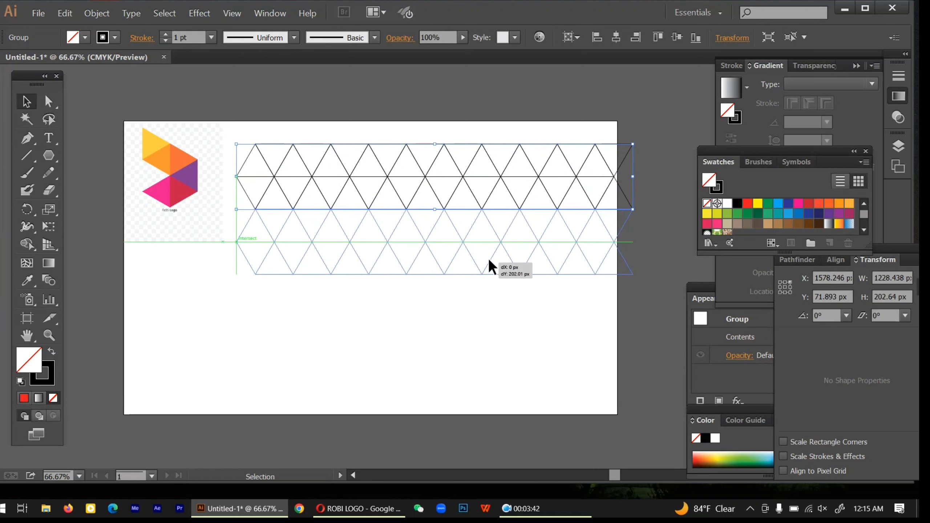
# Step: Repeat the downward duplication four more times to extend the triangle grid past the artboard's lower edge
pyautogui.press('ctrl')
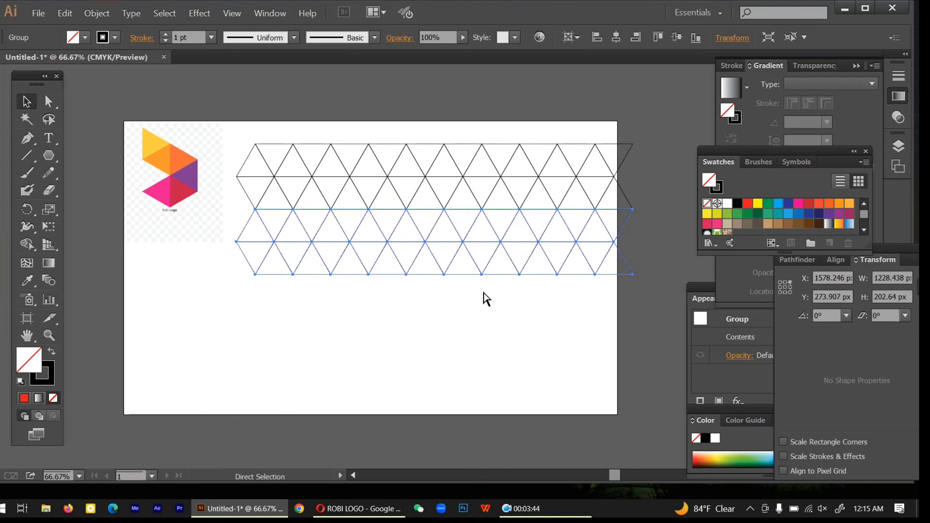
pyautogui.hotkey('ctrl', 'd')
pyautogui.hotkey('ctrl', 'd')
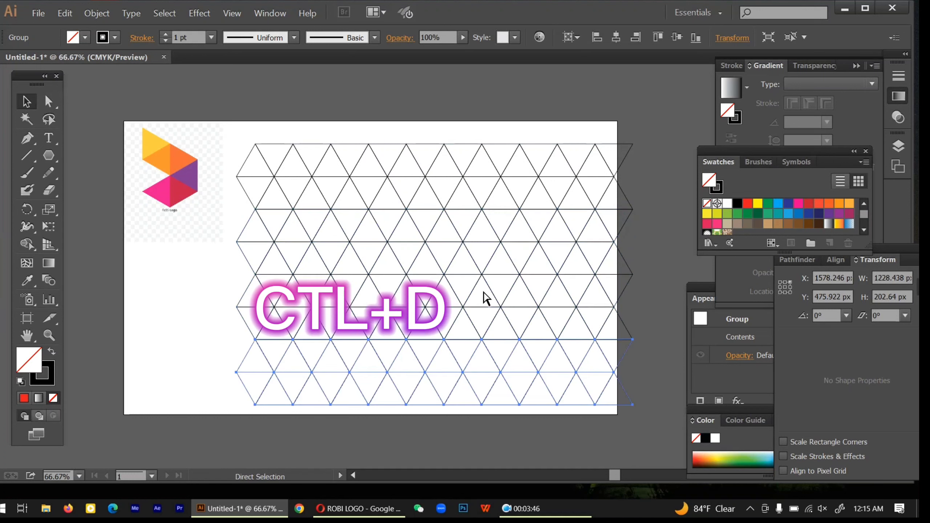
pyautogui.hotkey('ctrl', 'd')
pyautogui.hotkey('ctrl', 'd')
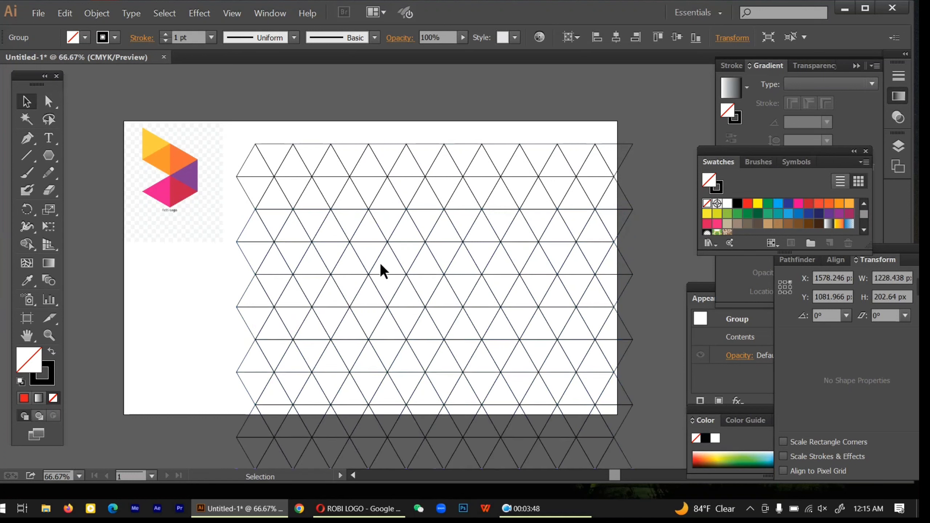
# Step: Select the entire triangle grid and rotate it 90 degrees so the triangles have vertical edges
pyautogui.hotkey('ctrl', 'alt', 'space')
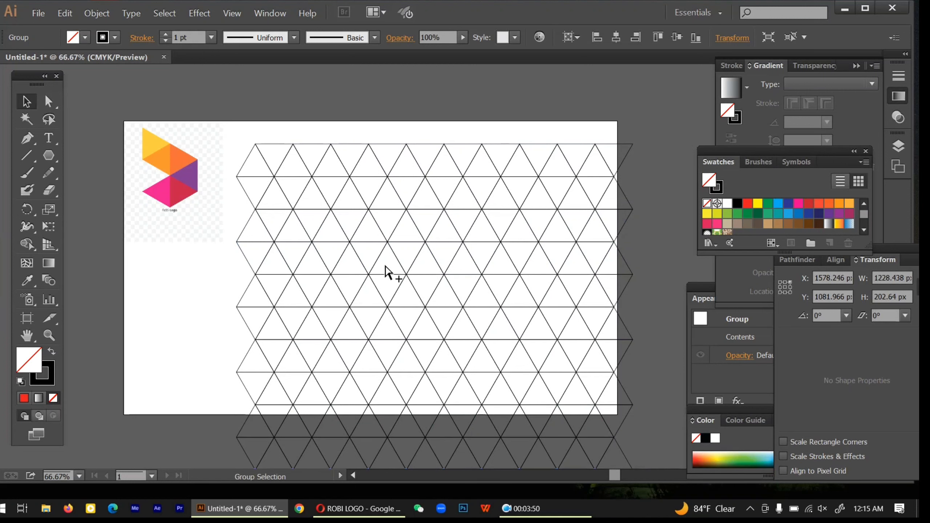
pyautogui.click(425, 251)
pyautogui.moveTo(291, 158); pyautogui.dragTo(592, 453)
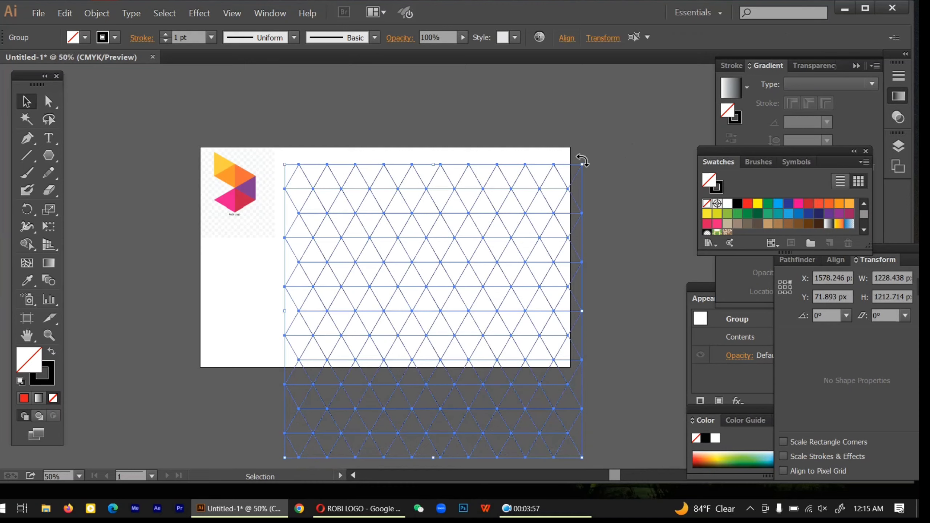
pyautogui.moveTo(582, 162); pyautogui.dragTo(626, 402)
# Step: Scale the rotated grid down proportionally and move it onto the artboard beside the reference logo
pyautogui.moveTo(583, 165); pyautogui.dragTo(544, 238)
pyautogui.moveTo(473, 297); pyautogui.dragTo(421, 220)
pyautogui.keyDown('ctrl'); pyautogui.click(426, 262); pyautogui.keyUp('ctrl')
pyautogui.keyDown('ctrl'); pyautogui.click(425, 255); pyautogui.keyUp('ctrl')
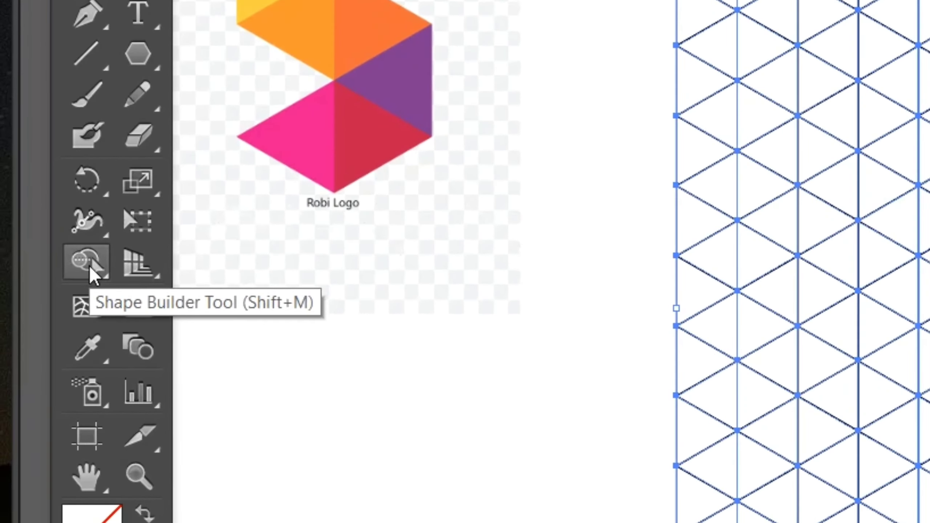
# Step: Activate the Shape Builder tool with a green fill and no stroke for the selected grid
pyautogui.click(90, 268)
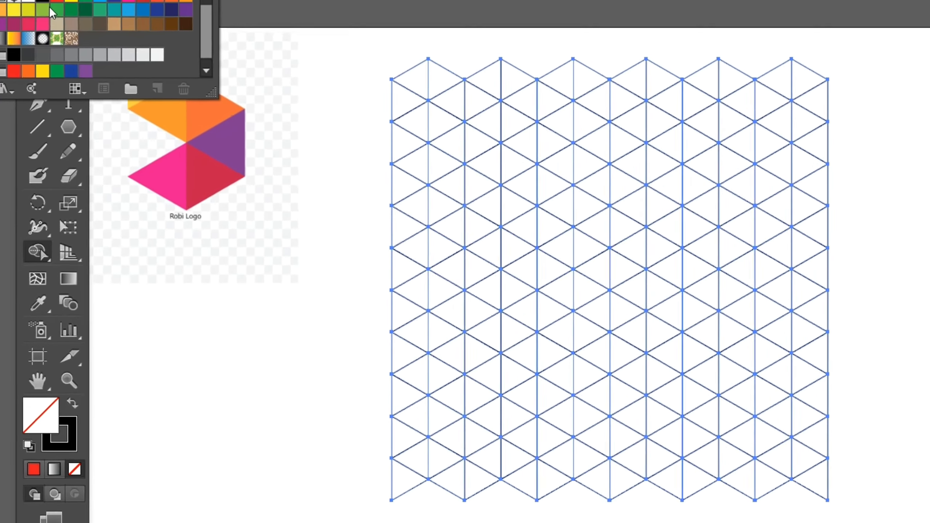
pyautogui.click(49, 8)
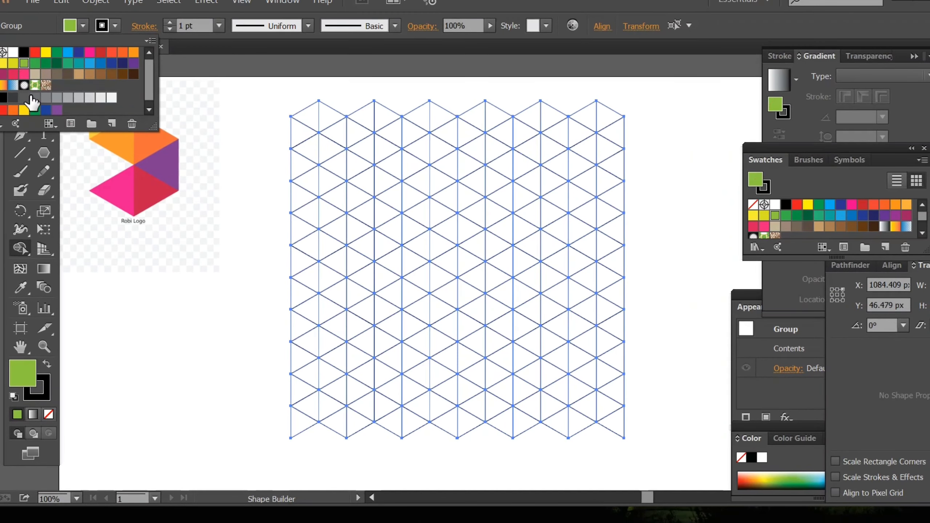
pyautogui.click(114, 26)
pyautogui.click(1, 52)
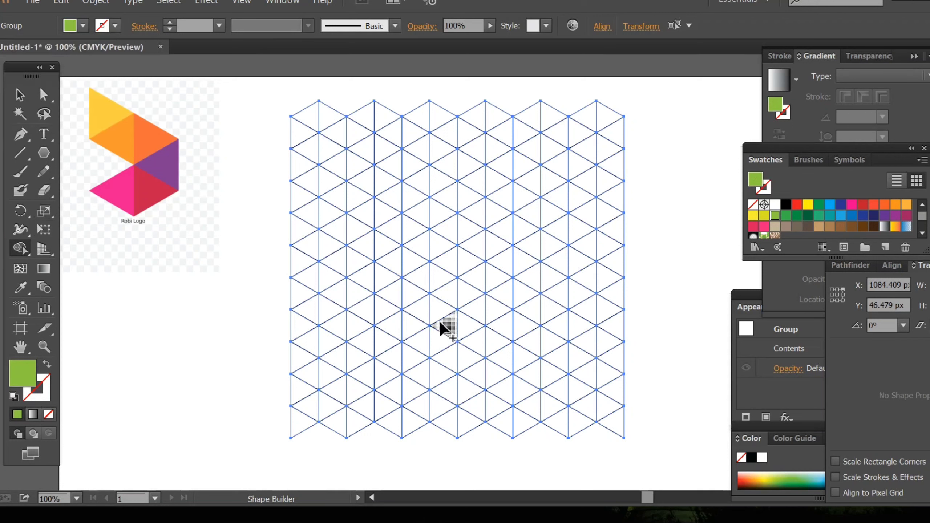
# Step: Fill six adjoining triangles in the middle of the grid with green, matching the reference logo's silhouette
pyautogui.click(415, 311)
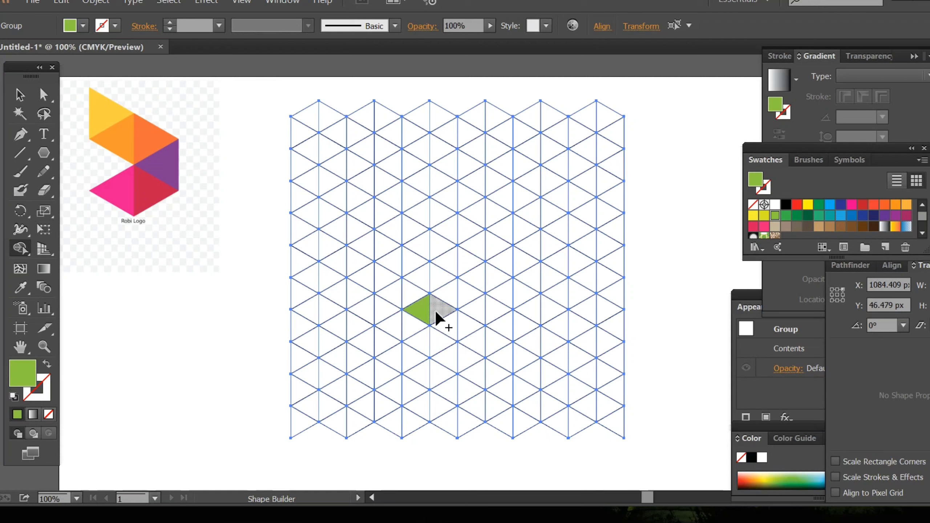
pyautogui.click(439, 315)
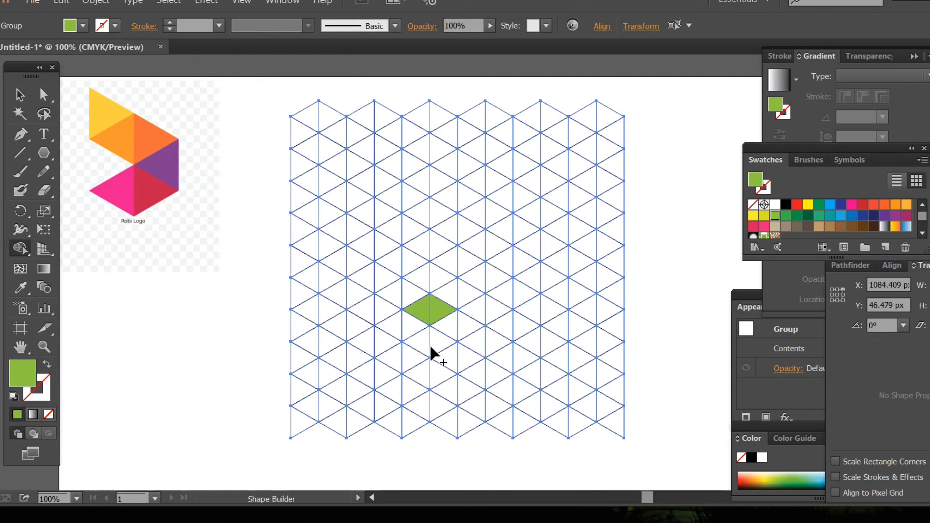
pyautogui.click(449, 298)
pyautogui.click(438, 280)
pyautogui.click(419, 280)
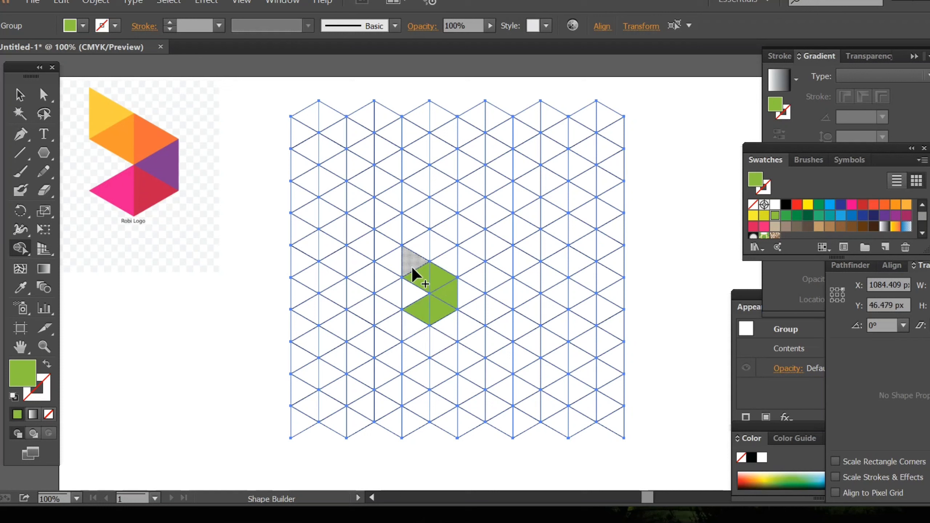
pyautogui.click(411, 262)
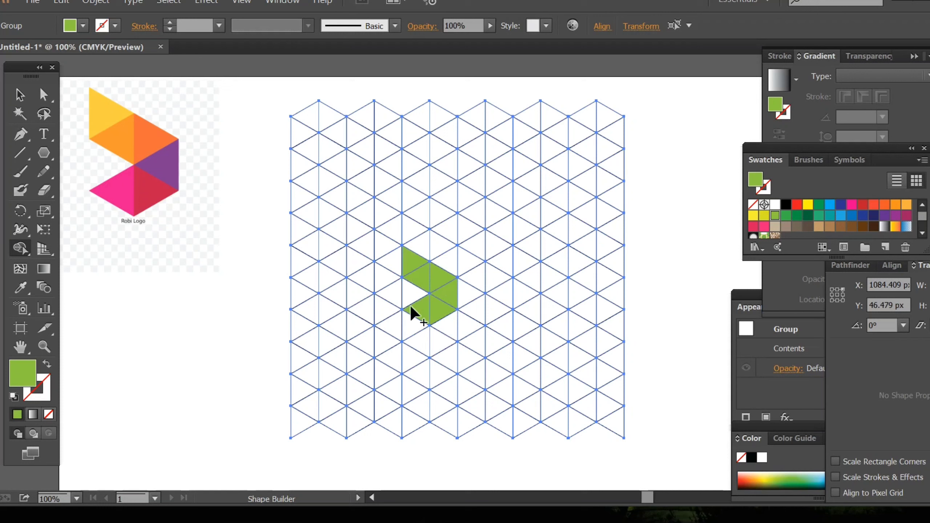
# Step: Select all unfilled outlined triangles with the Magic Wand and delete them, keeping only the green logo shape
pyautogui.click(21, 101)
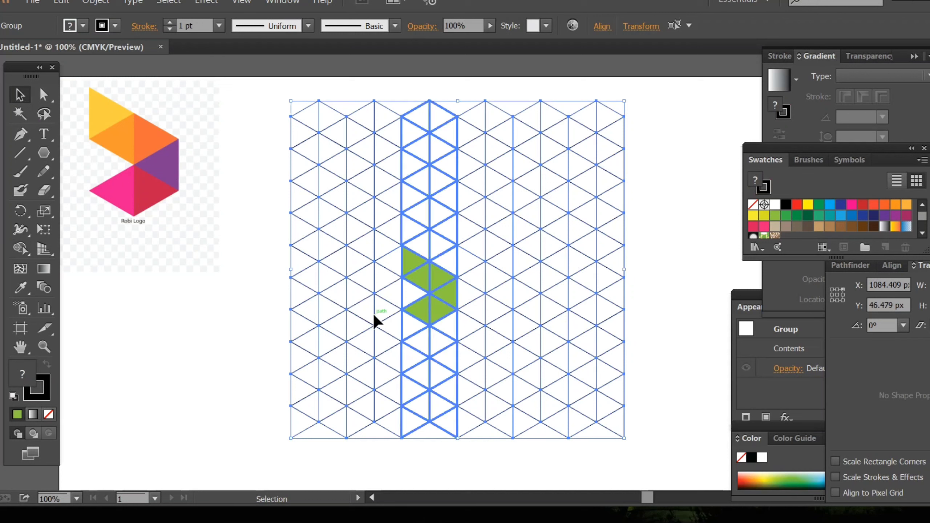
pyautogui.press('y')
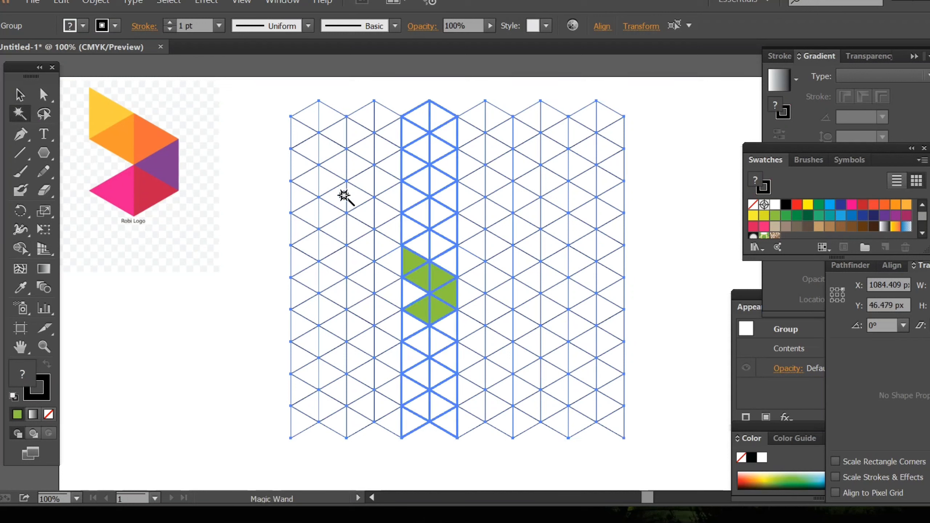
pyautogui.click(312, 142)
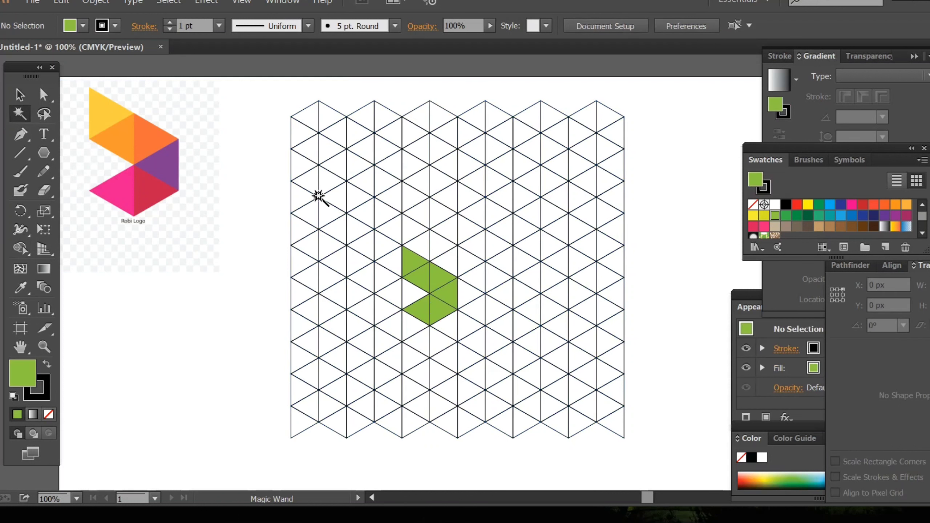
pyautogui.click(320, 132)
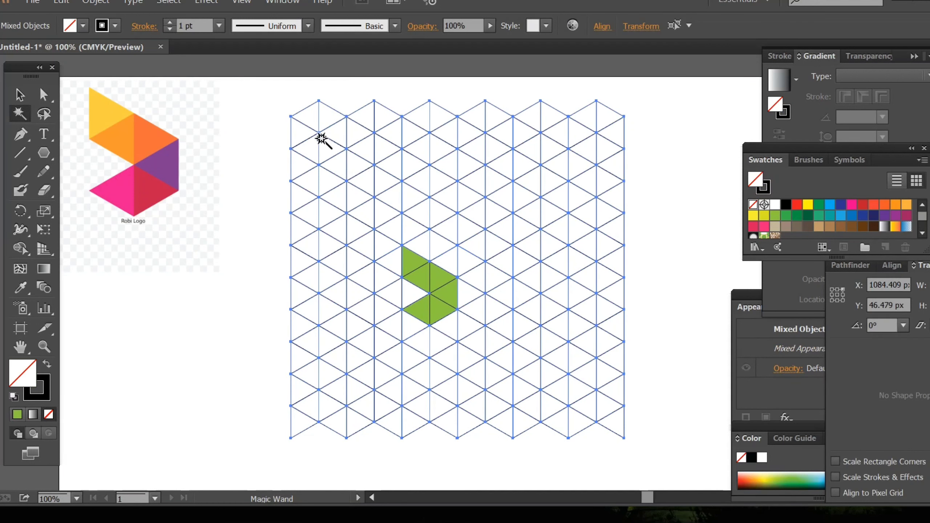
pyautogui.press('Delete')
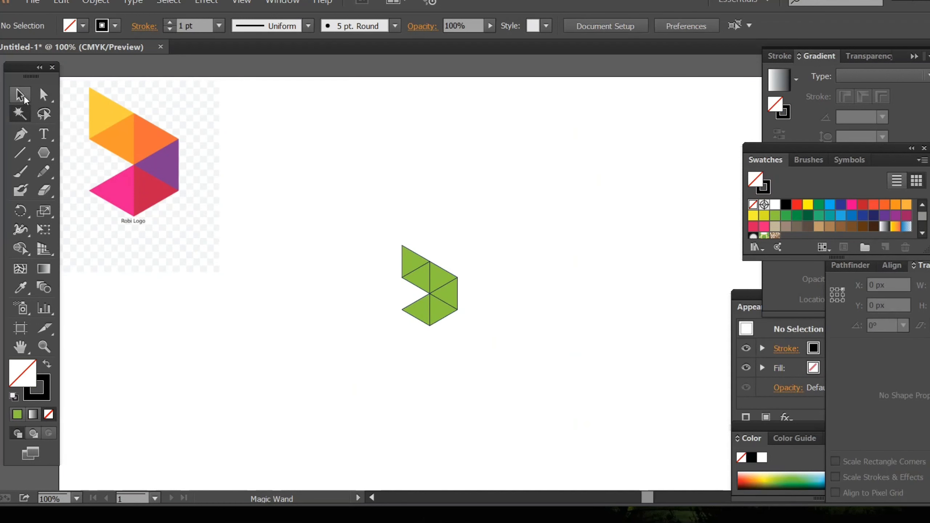
# Step: Select the whole green logo shape and remove its stroke
pyautogui.click(19, 94)
pyautogui.moveTo(350, 224); pyautogui.dragTo(536, 374)
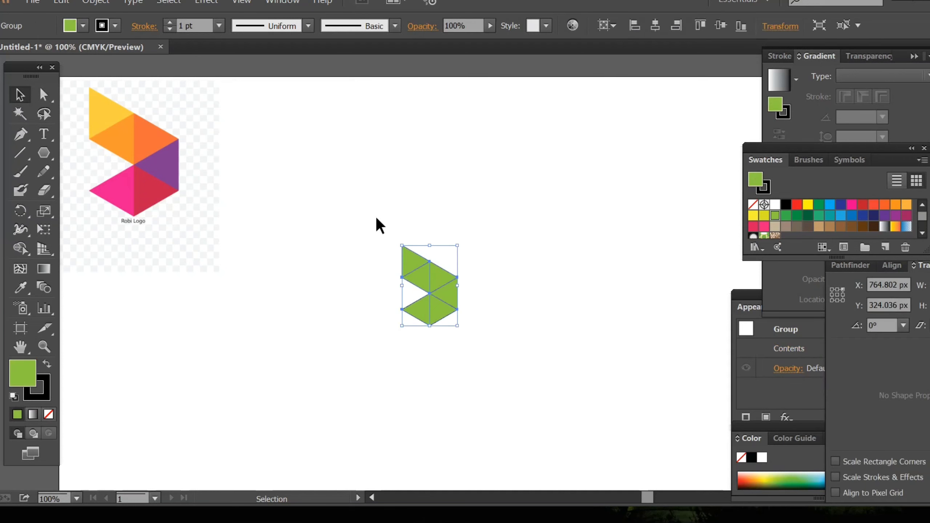
pyautogui.click(173, 31)
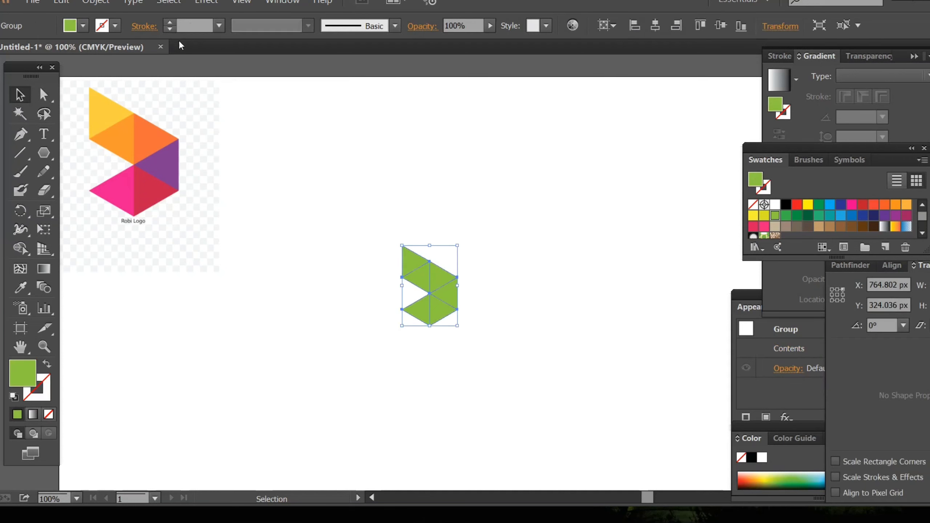
pyautogui.click(348, 326)
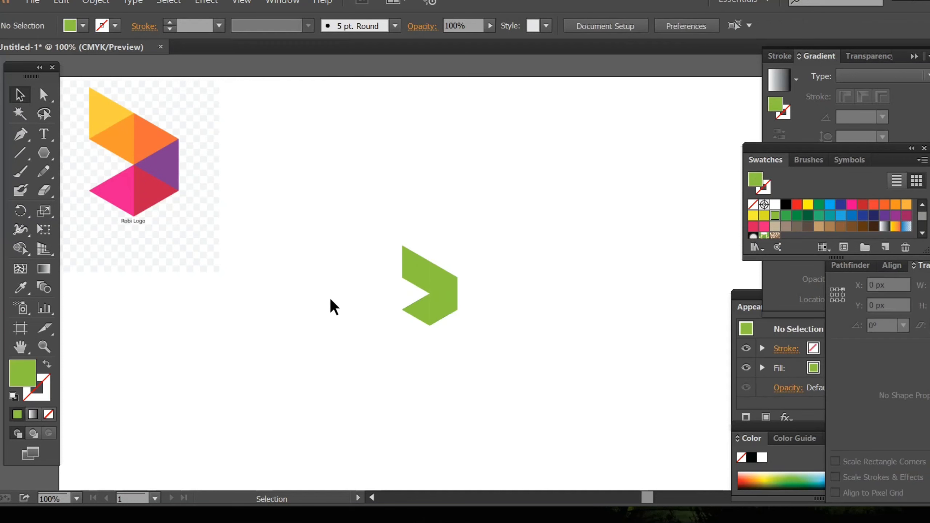
# Step: Ungroup the green logo shape and deselect it
pyautogui.click(422, 314)
pyautogui.rightClick(444, 304)
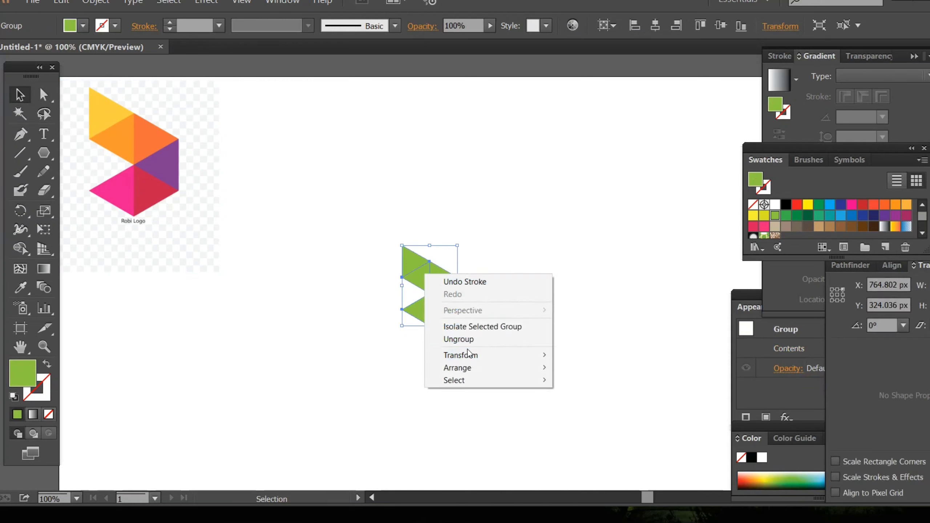
pyautogui.click(454, 338)
pyautogui.click(405, 332)
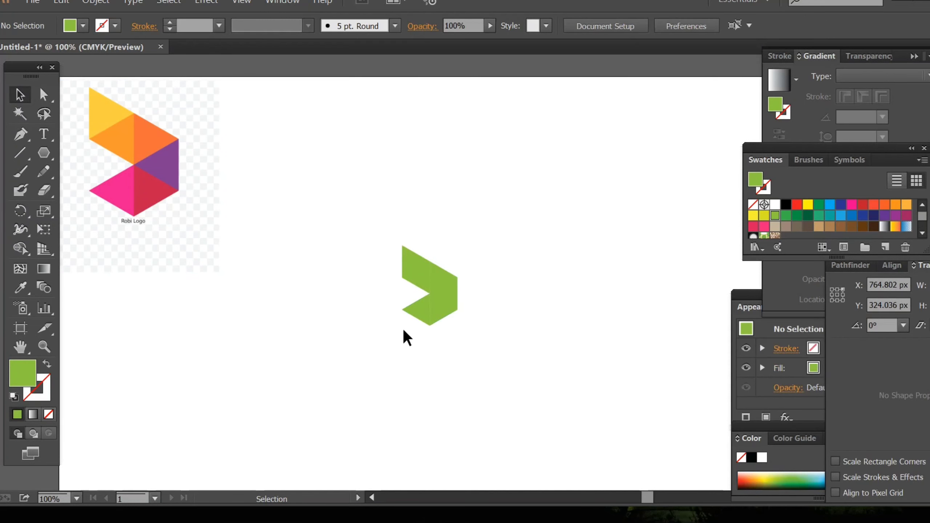
# Step: Recolor the left-hand group of green triangles with the pink sampled from the reference logo
pyautogui.click(425, 315)
pyautogui.click(20, 288)
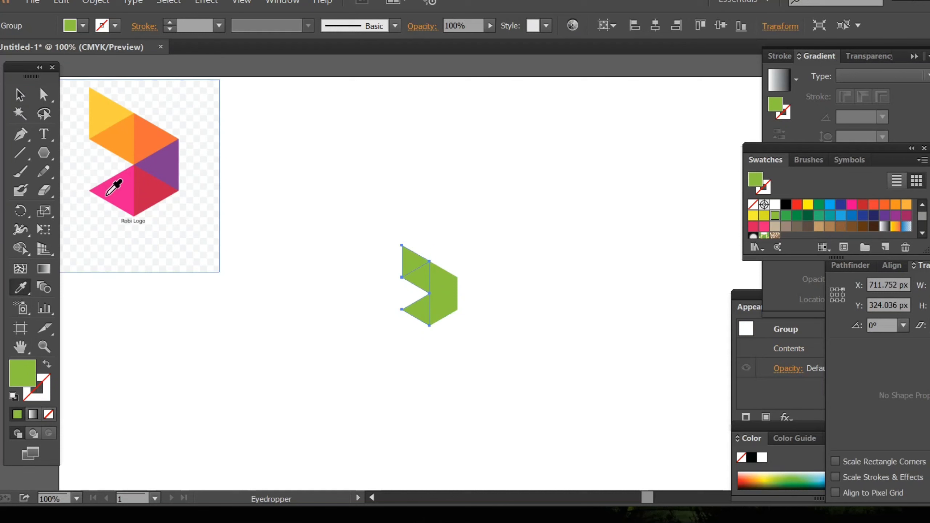
pyautogui.click(110, 192)
pyautogui.press('v')
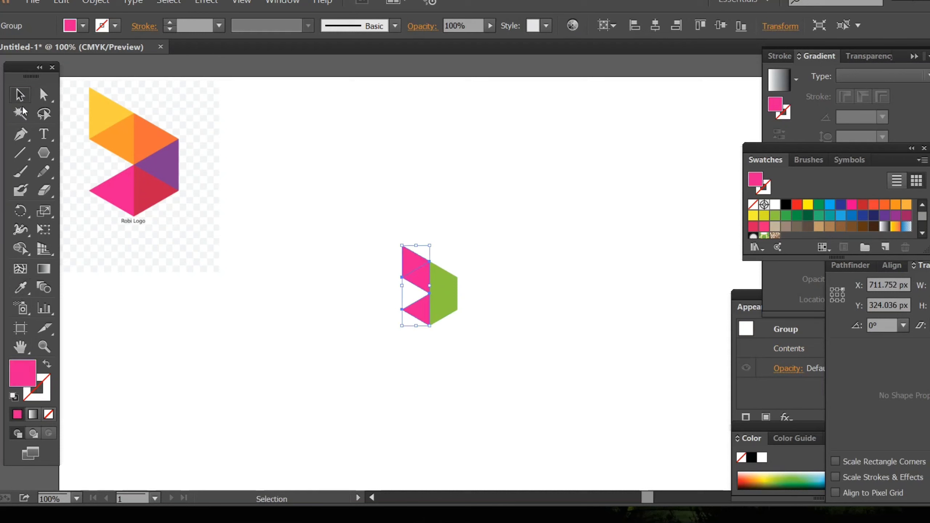
# Step: Select all the logo triangles and ungroup them again
pyautogui.click(394, 284)
pyautogui.moveTo(379, 222); pyautogui.dragTo(474, 339)
pyautogui.rightClick(430, 307)
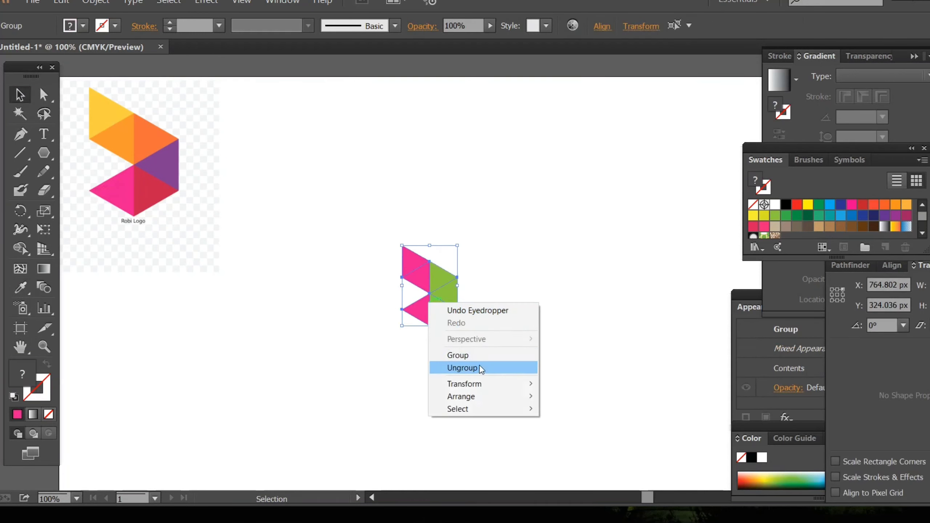
pyautogui.click(473, 366)
pyautogui.click(425, 329)
# Step: Ungroup the remaining pink group that contains the lower-left triangle
pyautogui.click(421, 311)
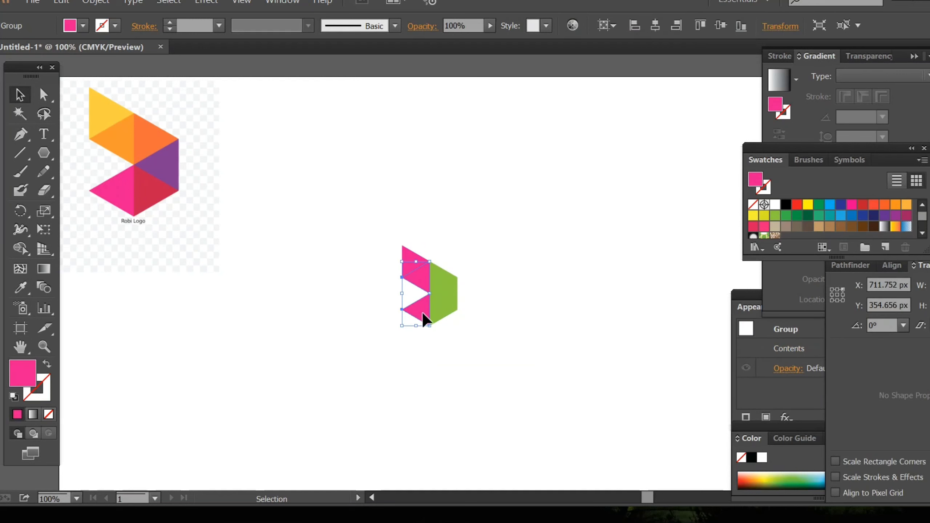
pyautogui.rightClick(423, 311)
pyautogui.click(457, 376)
pyautogui.click(440, 385)
# Step: Select only the lower-left triangle and apply the reference logo's pink to it with the Eyedropper
pyautogui.click(421, 311)
pyautogui.click(20, 287)
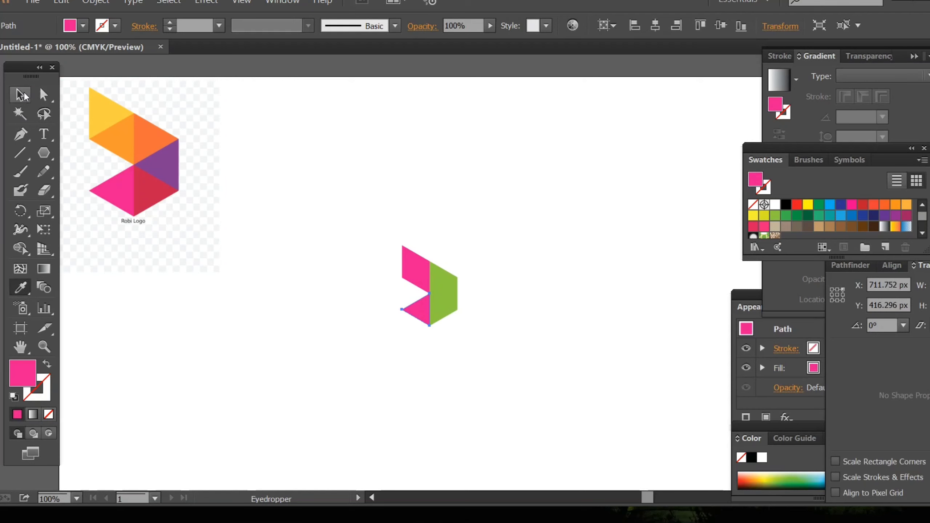
pyautogui.press('v')
# Step: Ungroup the green group on the logo's right side and deselect its triangles
pyautogui.click(447, 312)
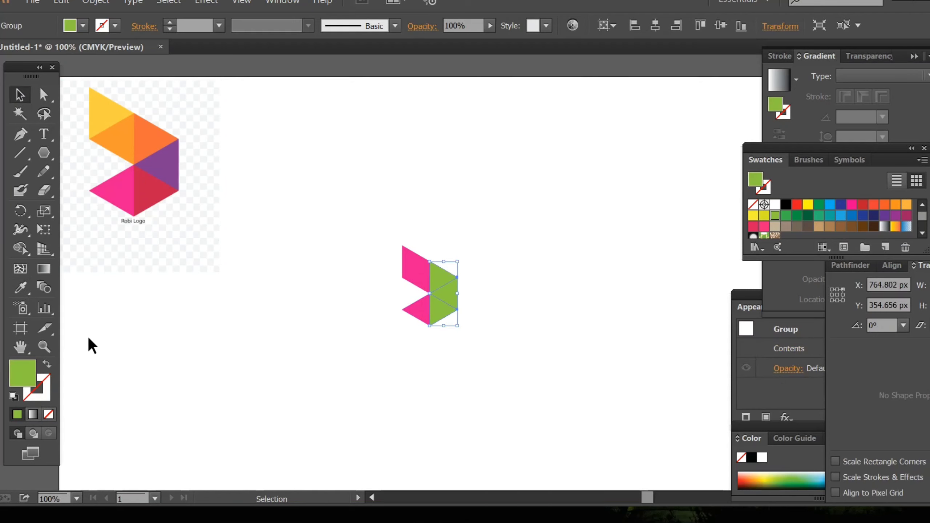
pyautogui.rightClick(453, 306)
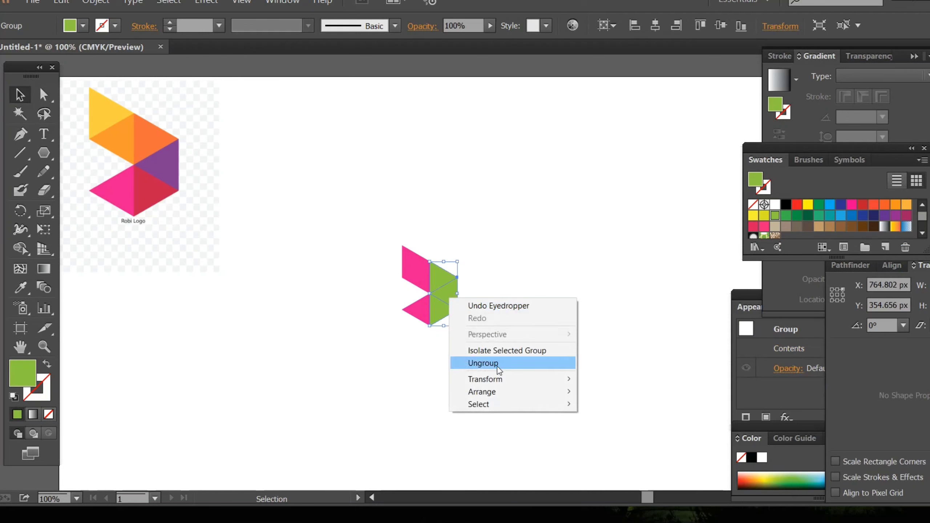
pyautogui.click(456, 362)
pyautogui.click(452, 370)
# Step: Recolor the lower-right green triangle with the crimson red sampled from the reference logo
pyautogui.click(444, 317)
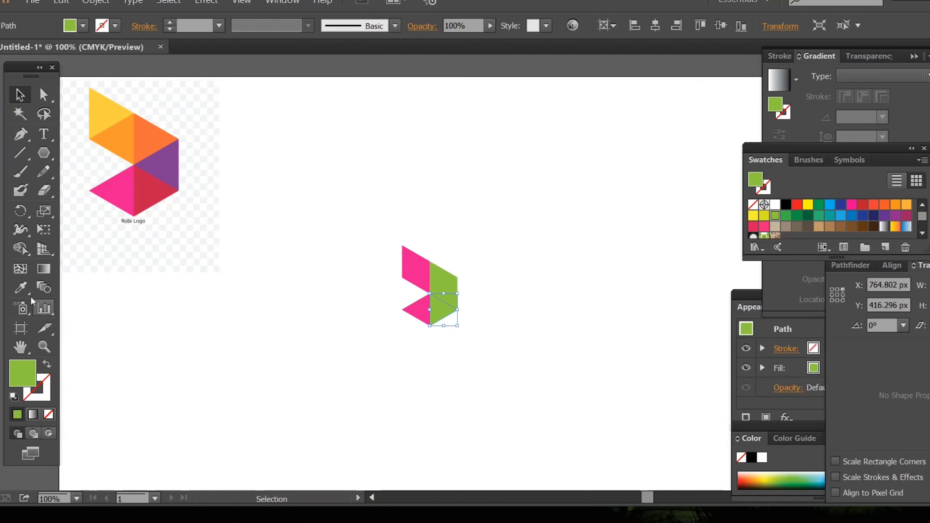
pyautogui.press('i')
pyautogui.click(160, 193)
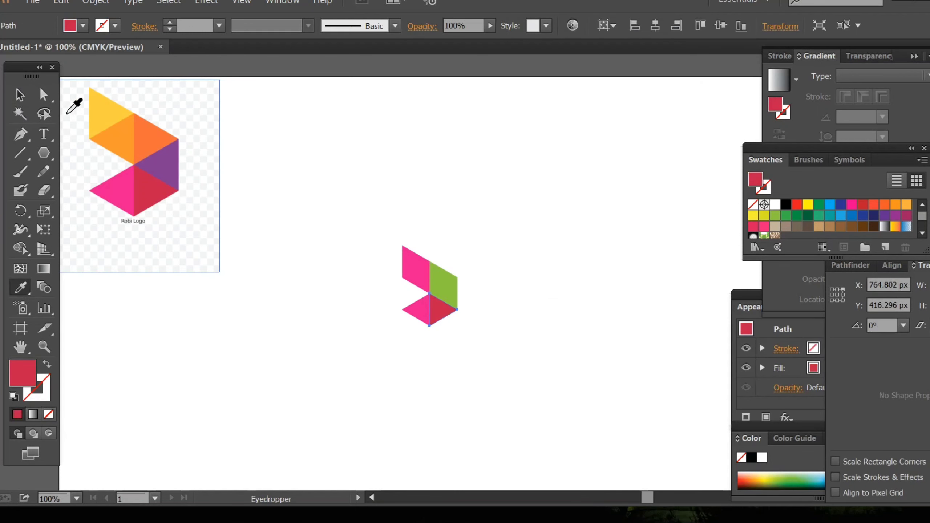
# Step: Select only the middle-right green triangle and apply the reference logo's purple to it with the Eyedropper
pyautogui.click(43, 94)
pyautogui.click(462, 304)
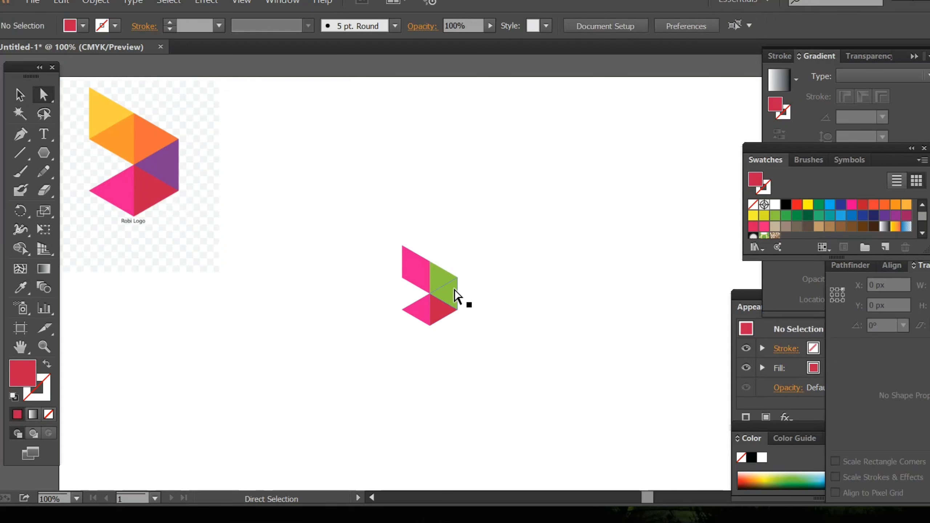
pyautogui.click(454, 298)
pyautogui.click(20, 288)
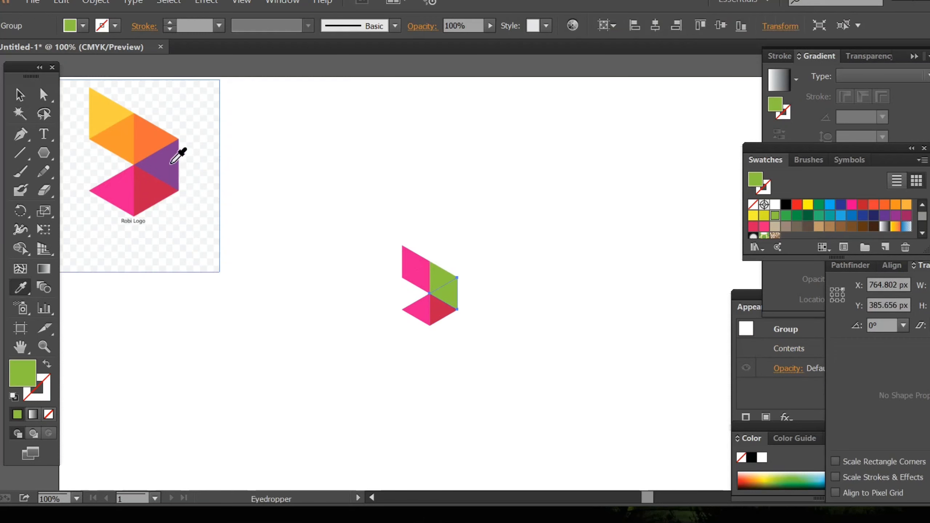
pyautogui.click(176, 154)
# Step: Select the remaining green triangle and fill it with the dark orange sampled from the reference logo's matching triangle
pyautogui.click(43, 95)
pyautogui.click(459, 295)
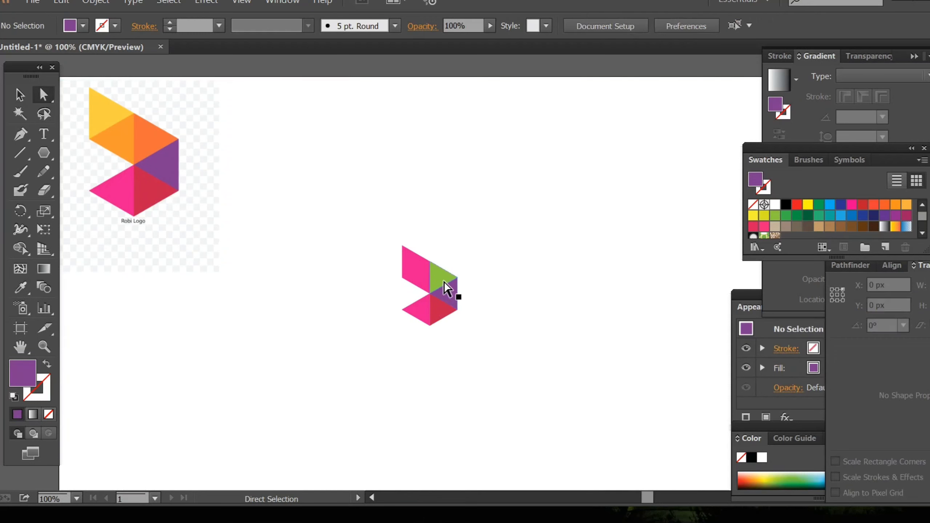
pyautogui.click(445, 280)
pyautogui.click(21, 287)
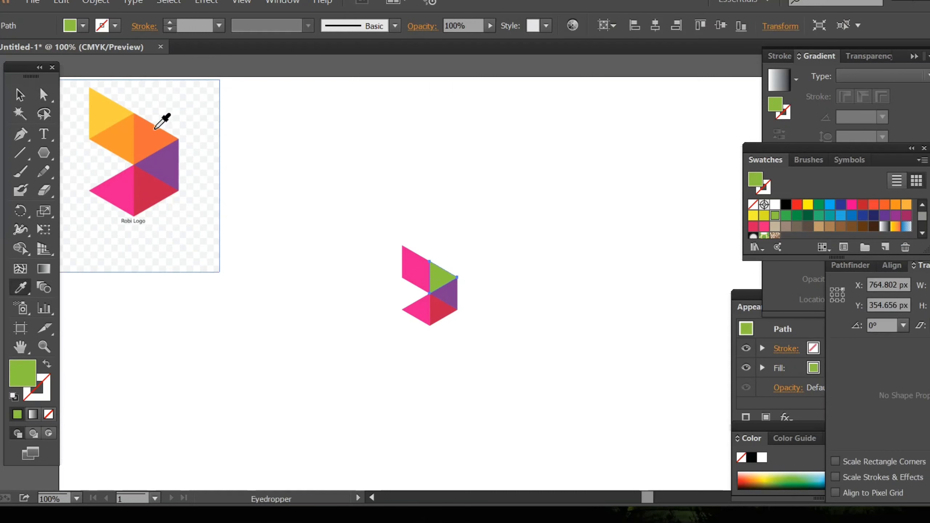
pyautogui.click(152, 131)
# Step: Select the pink triangle adjoining the dark orange one and give it the reference logo's lighter orange with the Eyedropper
pyautogui.click(44, 94)
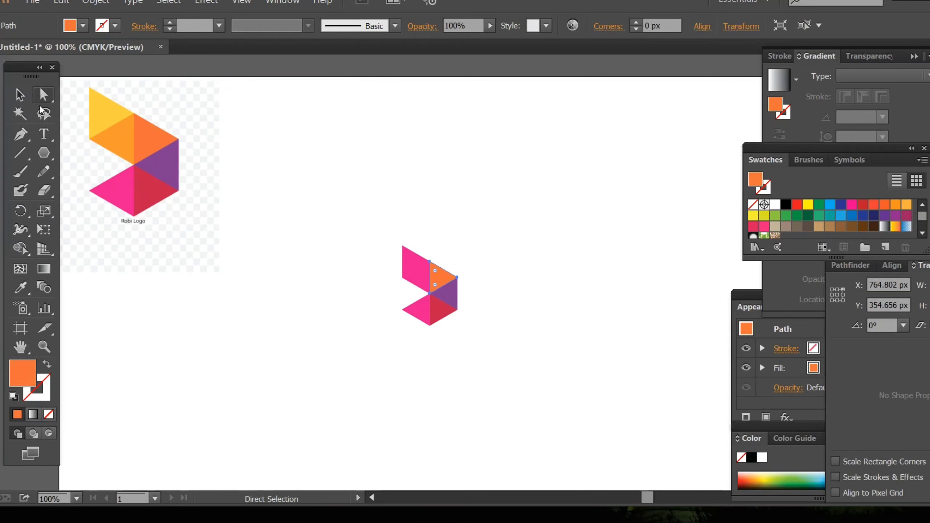
pyautogui.click(312, 365)
pyautogui.click(421, 280)
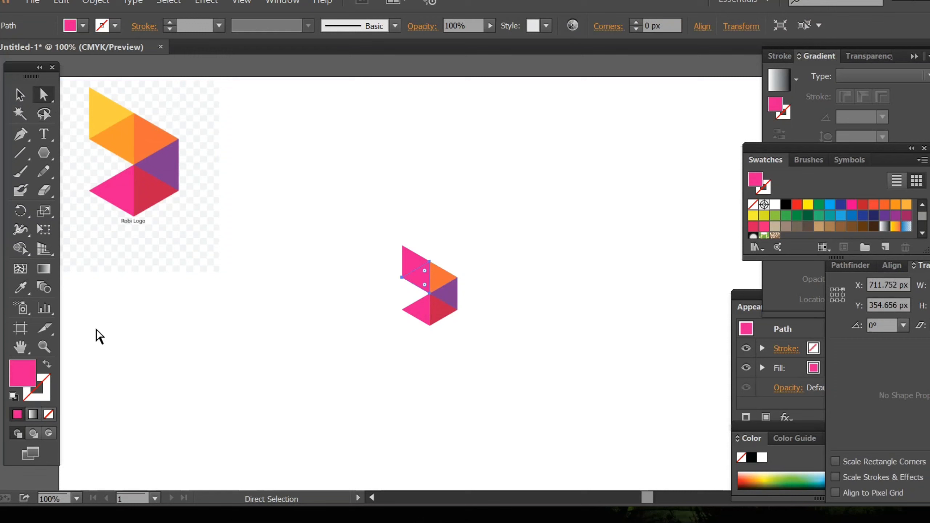
pyautogui.click(20, 287)
pyautogui.click(121, 137)
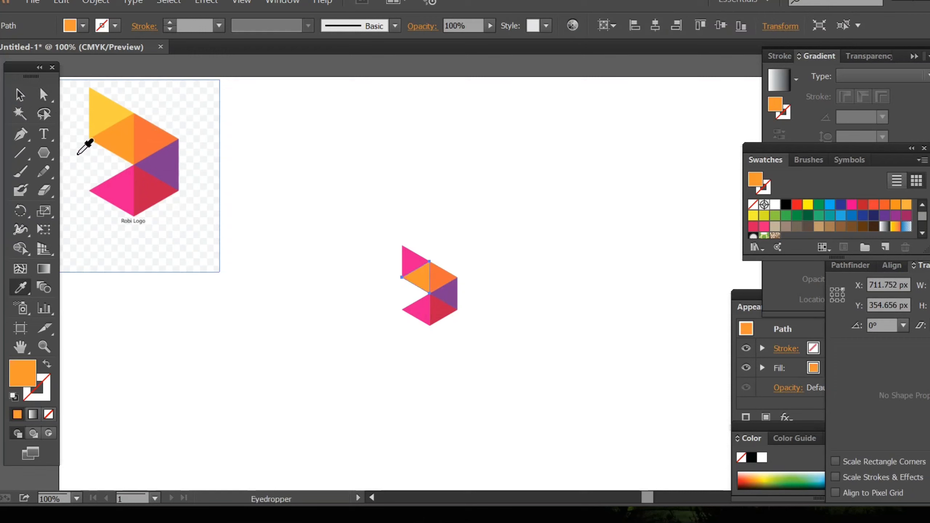
# Step: Recolor the uppermost pink triangle with the yellow sampled from the reference logo
pyautogui.click(43, 94)
pyautogui.click(381, 280)
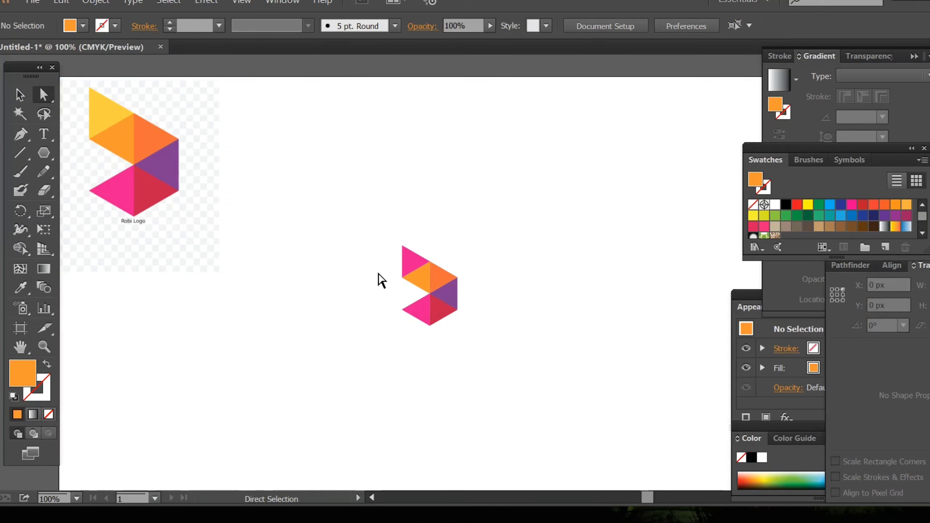
pyautogui.click(409, 260)
pyautogui.click(20, 288)
pyautogui.click(91, 124)
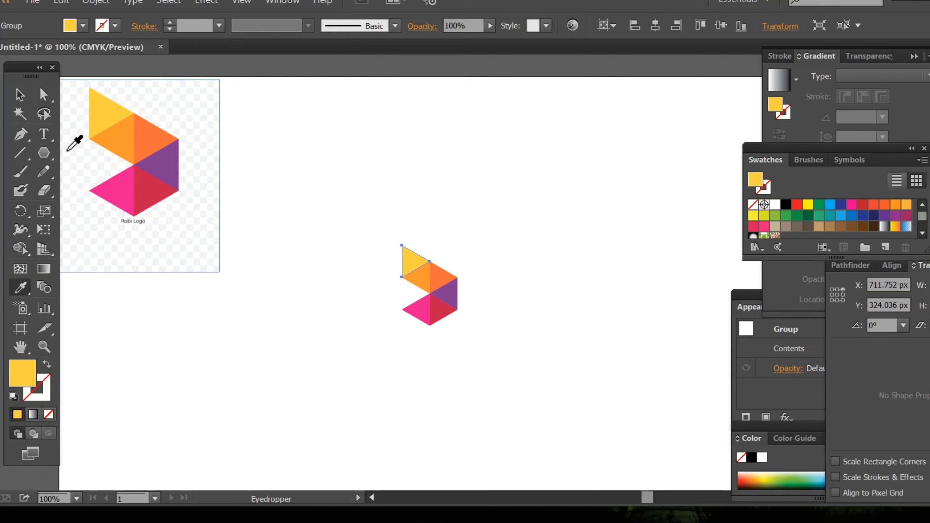
# Step: Select all the triangles of the finished logo, scale it up and move it higher on the artboard
pyautogui.click(20, 94)
pyautogui.moveTo(358, 232); pyautogui.dragTo(489, 364)
pyautogui.moveTo(460, 329); pyautogui.dragTo(498, 383)
pyautogui.moveTo(447, 356); pyautogui.dragTo(417, 263)
pyautogui.click(458, 382)
# Step: Enlarge the whole logo a little more and move it down beside the reference image, leaving it deselected
pyautogui.keyDown('ctrl'); pyautogui.keyDown('alt'); pyautogui.click(465, 295); pyautogui.keyUp('alt'); pyautogui.keyUp('ctrl')
pyautogui.keyDown('ctrl'); pyautogui.keyDown('alt'); pyautogui.click(465, 295); pyautogui.keyUp('alt'); pyautogui.keyUp('ctrl')
pyautogui.moveTo(448, 330); pyautogui.dragTo(303, 289)
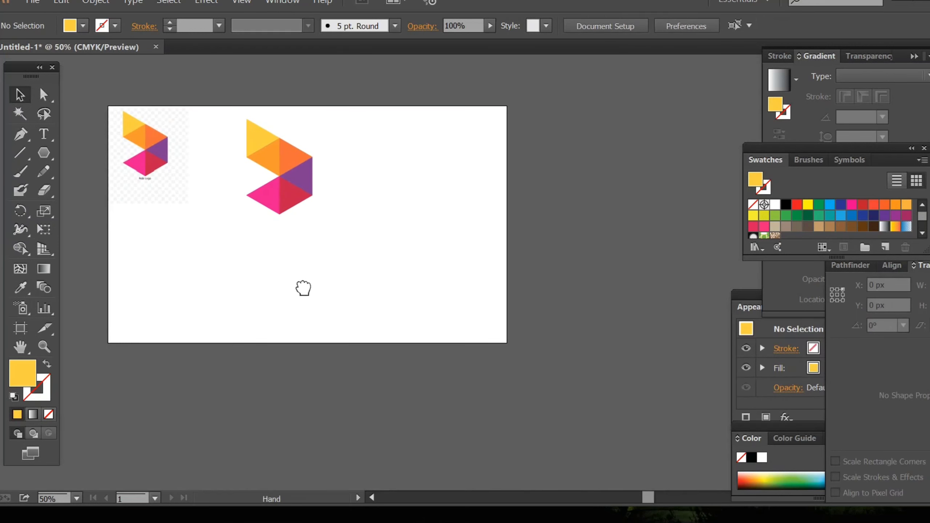
pyautogui.moveTo(221, 118); pyautogui.dragTo(321, 225)
pyautogui.moveTo(291, 162); pyautogui.dragTo(303, 201)
pyautogui.click(402, 205)
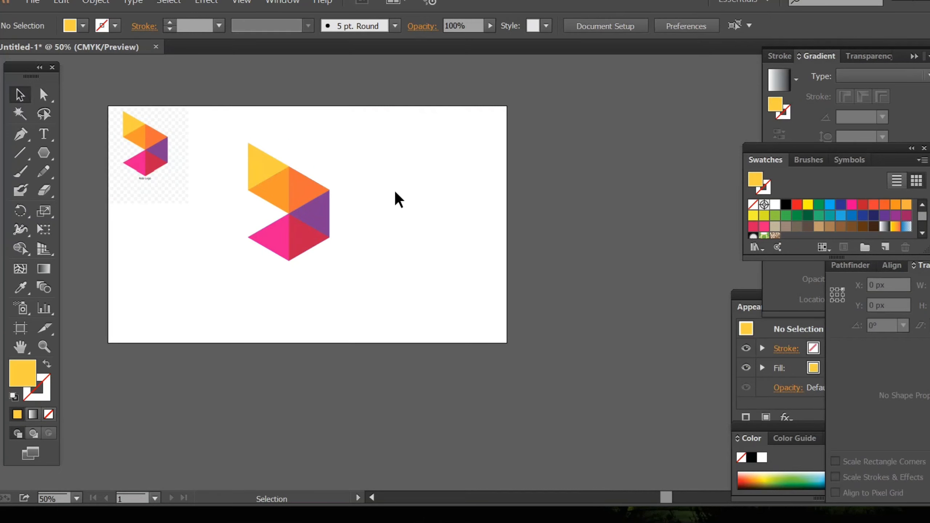